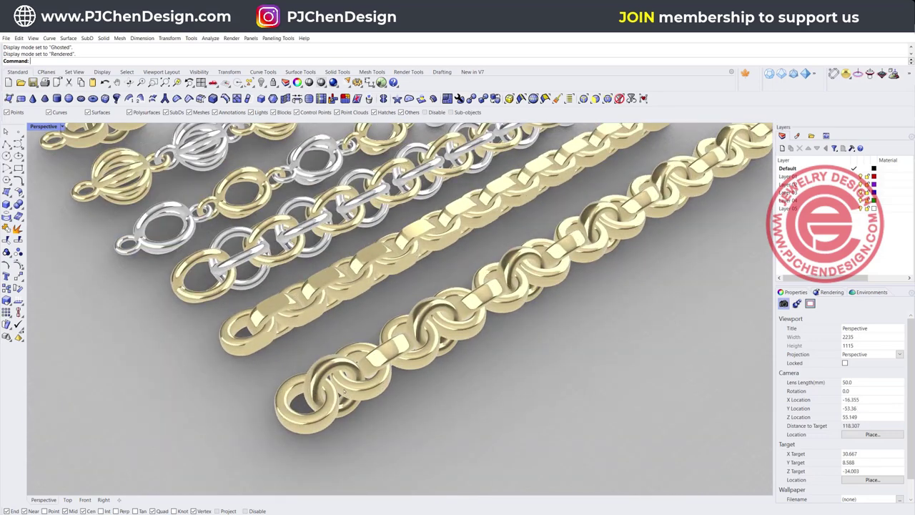
# Examine the interlocking links of the finished gold and silver chain models from several angles
pyautogui.click(309, 410)
pyautogui.click(309, 416)
pyautogui.click(432, 436)
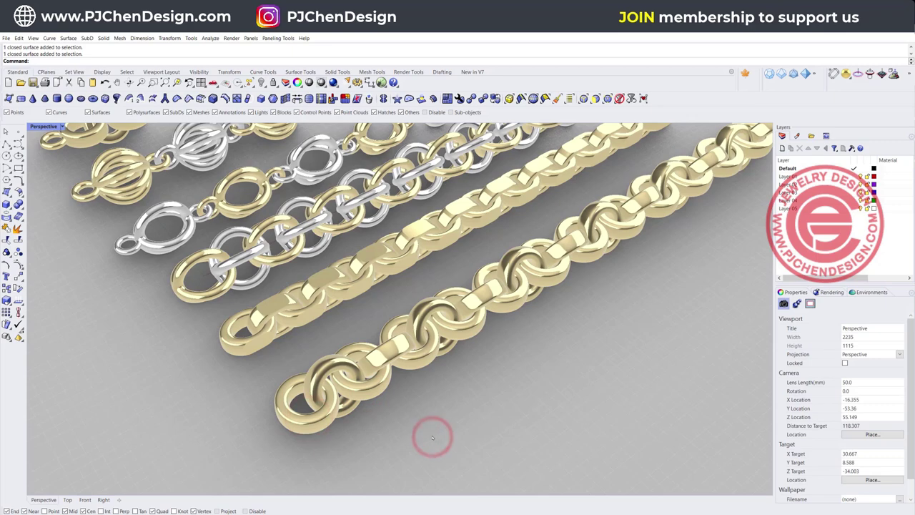
pyautogui.scroll(-2, 436, 423)
pyautogui.moveTo(446, 406); pyautogui.dragTo(362, 389, button='right')
pyautogui.scroll(2, 377, 385)
pyautogui.scroll(-2, 378, 387)
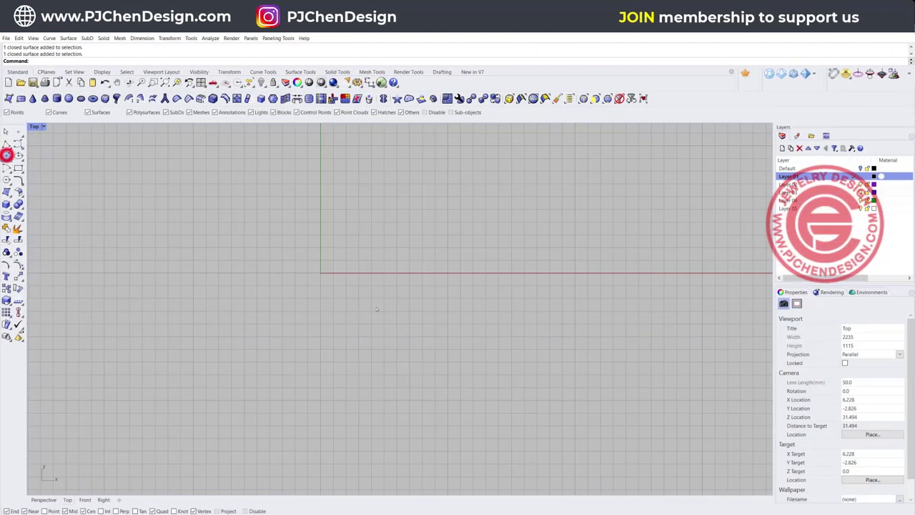
# Draw a small circle centred at the origin (0) in the Top view as the link's rail
pyautogui.click(7, 154)
pyautogui.write('0')
pyautogui.press('Return')
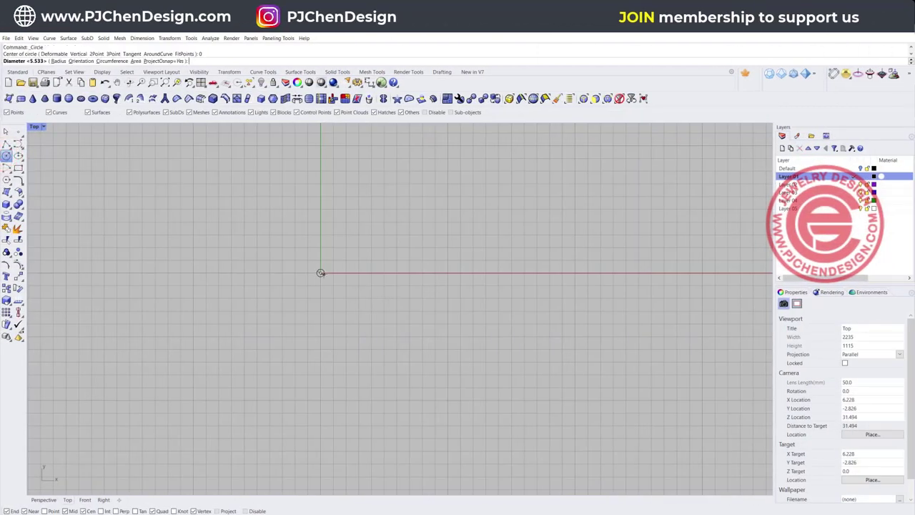
pyautogui.scroll(5, 323, 273)
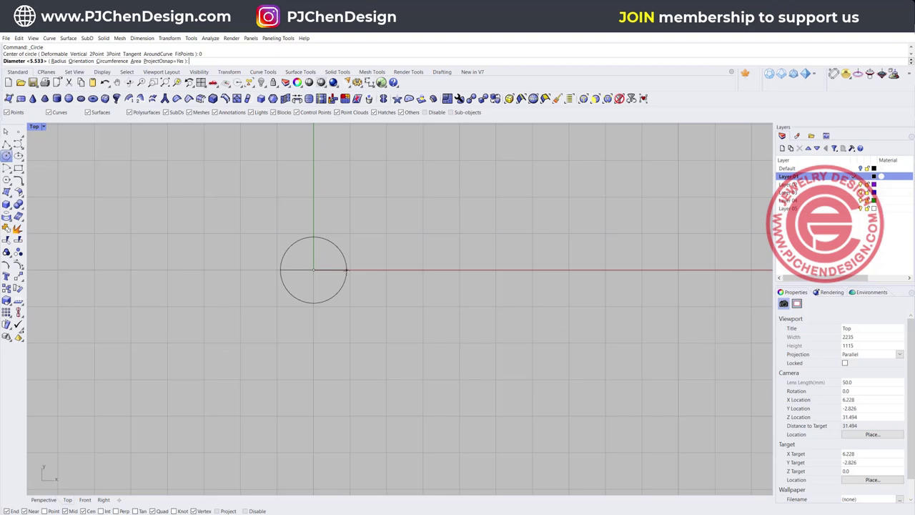
pyautogui.click(346, 271)
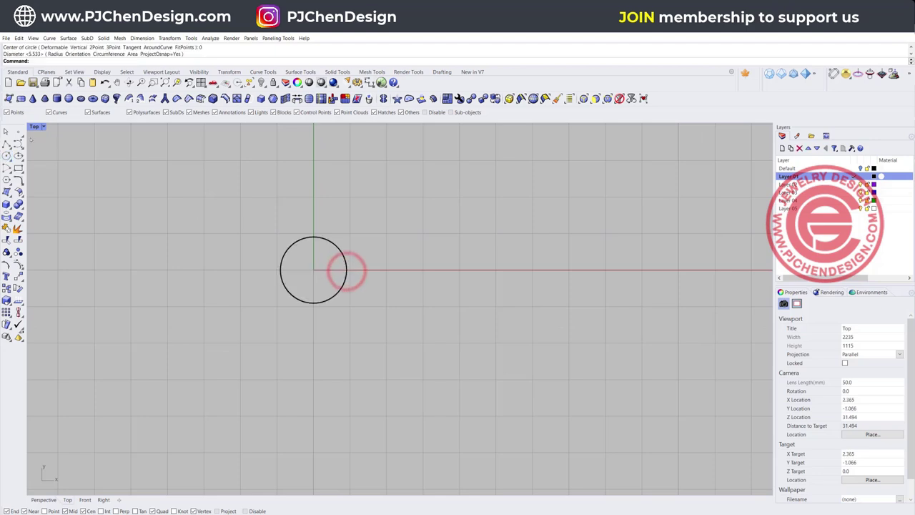
# Show all four viewports and draw a rounded rectangle with conic corners in the Front view, starting at the circle's outer quadrant on the X axis
pyautogui.doubleClick(34, 127)
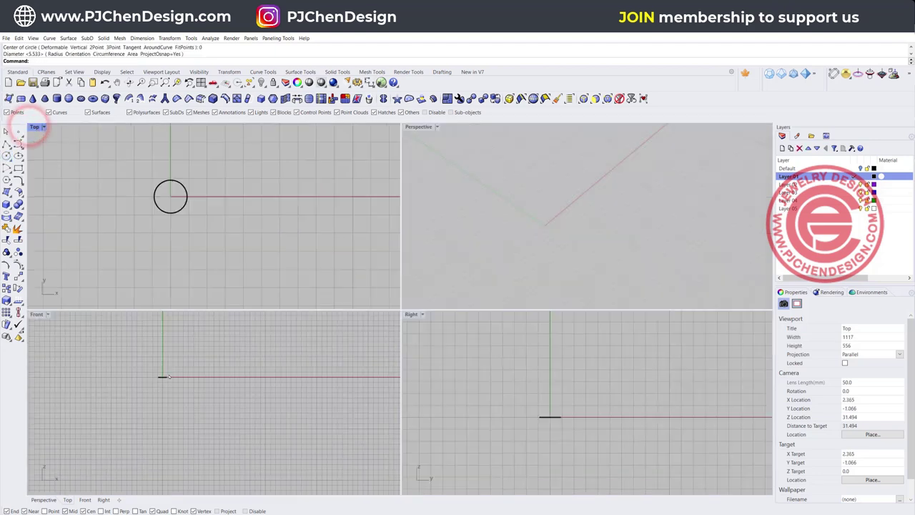
pyautogui.moveTo(170, 389); pyautogui.dragTo(252, 376, button='right')
pyautogui.scroll(-4, 262, 375)
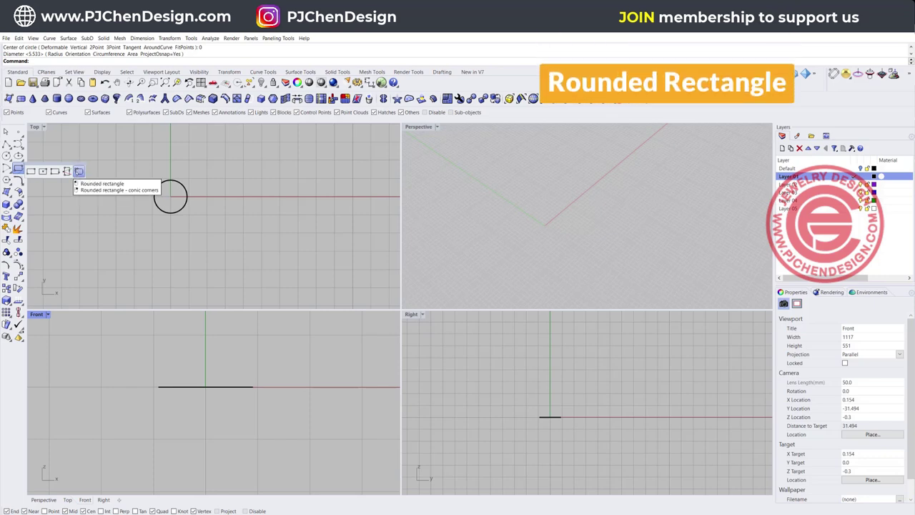
pyautogui.click(77, 171)
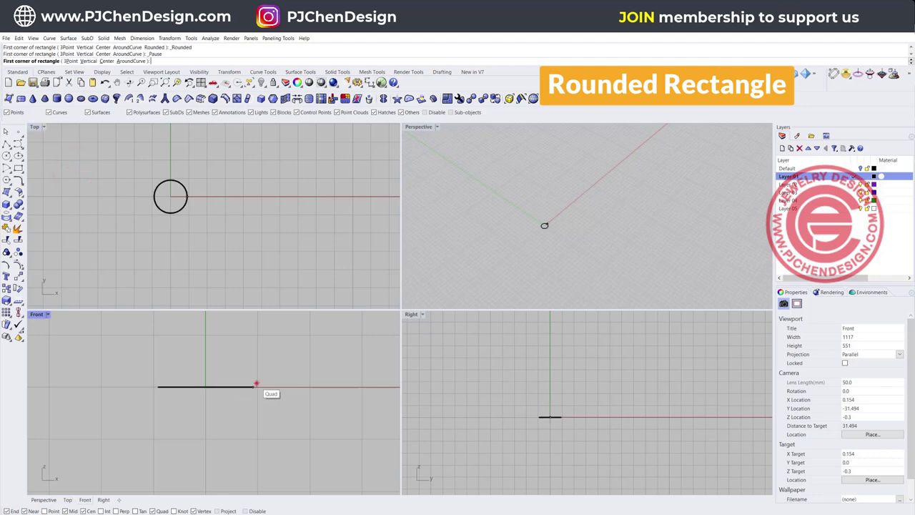
pyautogui.click(253, 385)
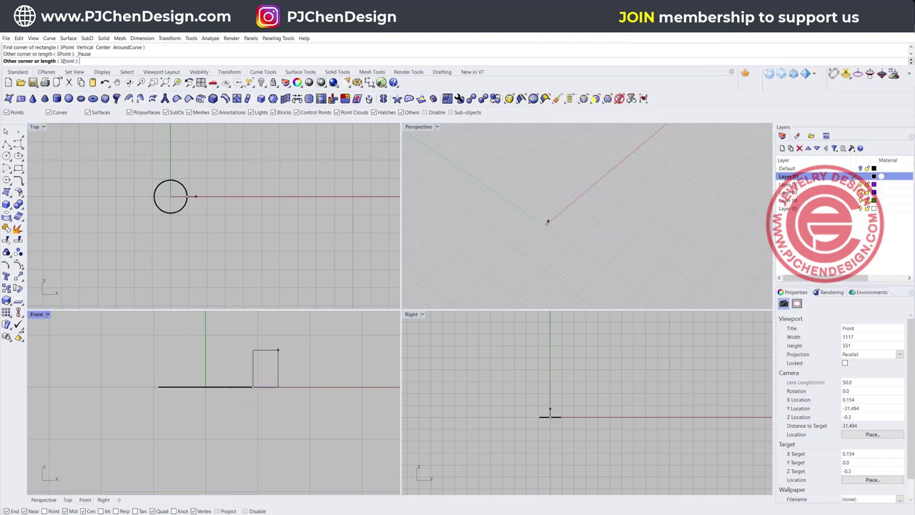
pyautogui.click(277, 350)
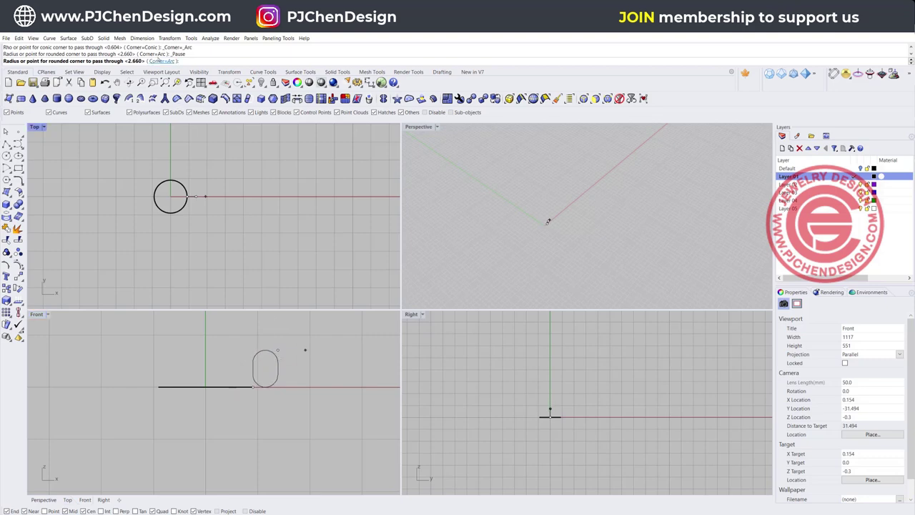
pyautogui.click(159, 61)
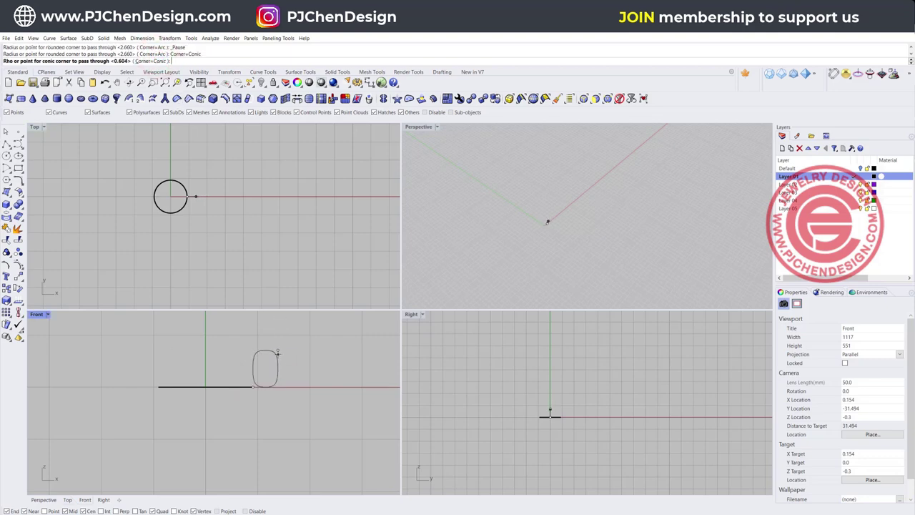
pyautogui.click(276, 356)
# Move the rounded rectangle from its inner side's midpoint to the circle's quadrant, centring it vertically on the circle
pyautogui.click(276, 361)
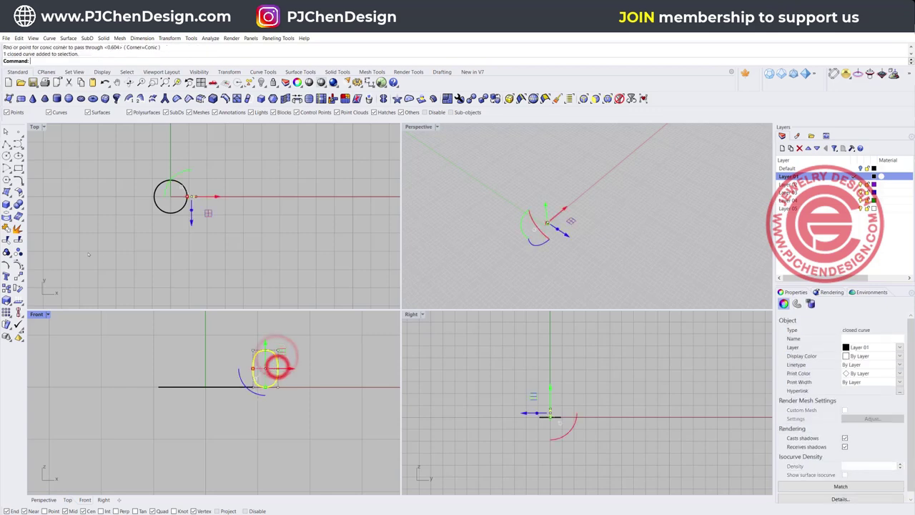
pyautogui.click(18, 275)
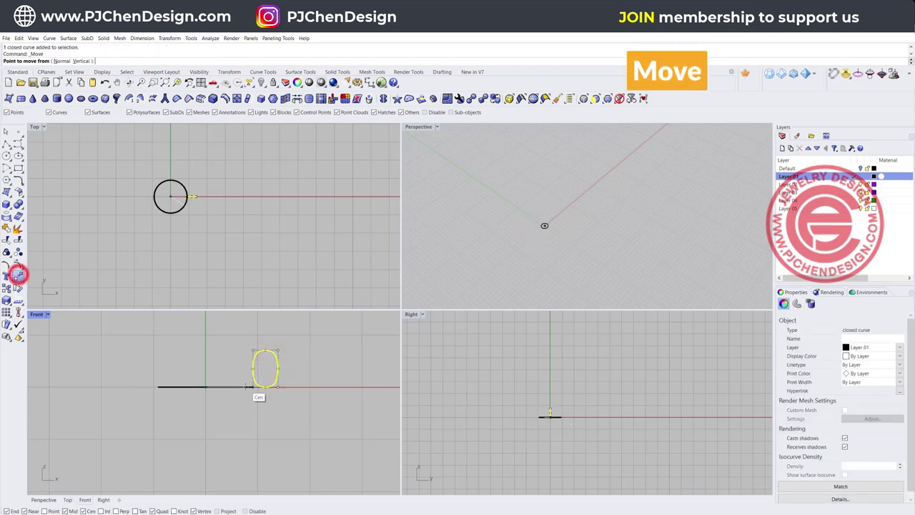
pyautogui.click(252, 367)
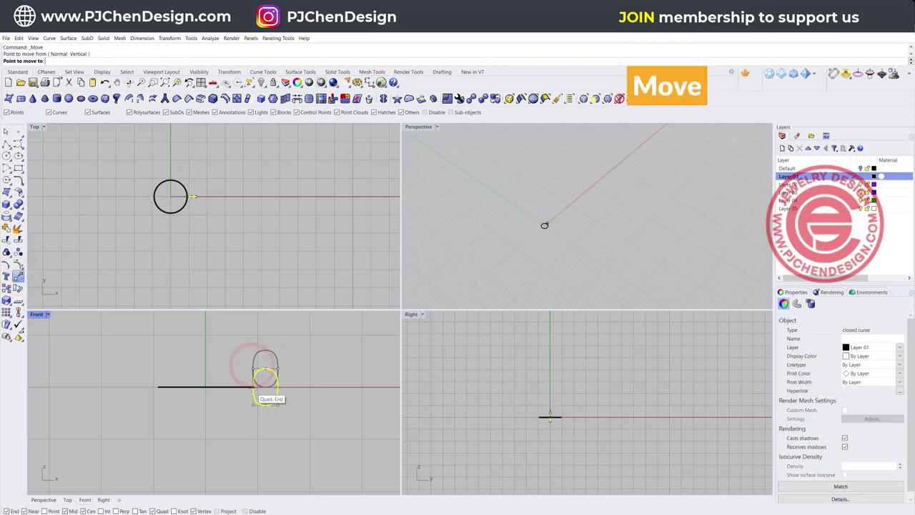
pyautogui.click(253, 386)
# Switch the Perspective view to Ghosted display and fit the circle and profile in all viewports
pyautogui.click(494, 228)
pyautogui.moveTo(495, 228); pyautogui.dragTo(560, 240, button='right')
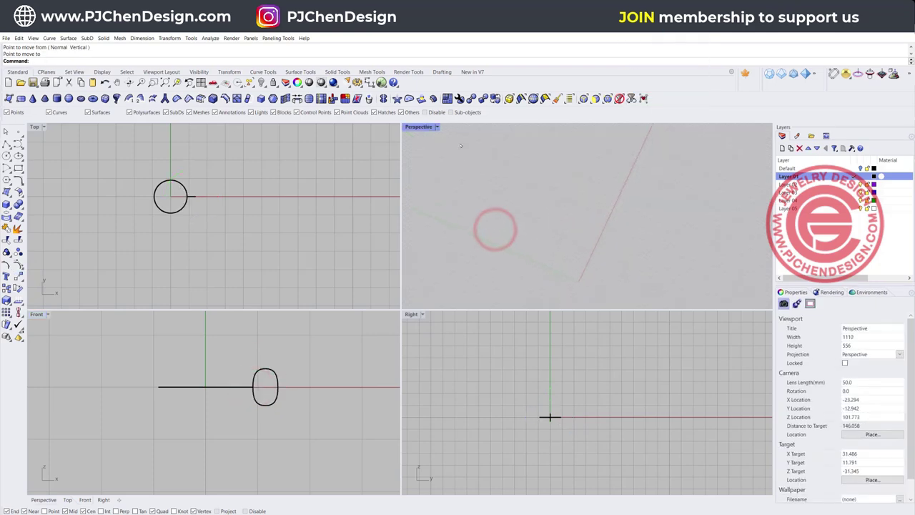
pyautogui.click(437, 127)
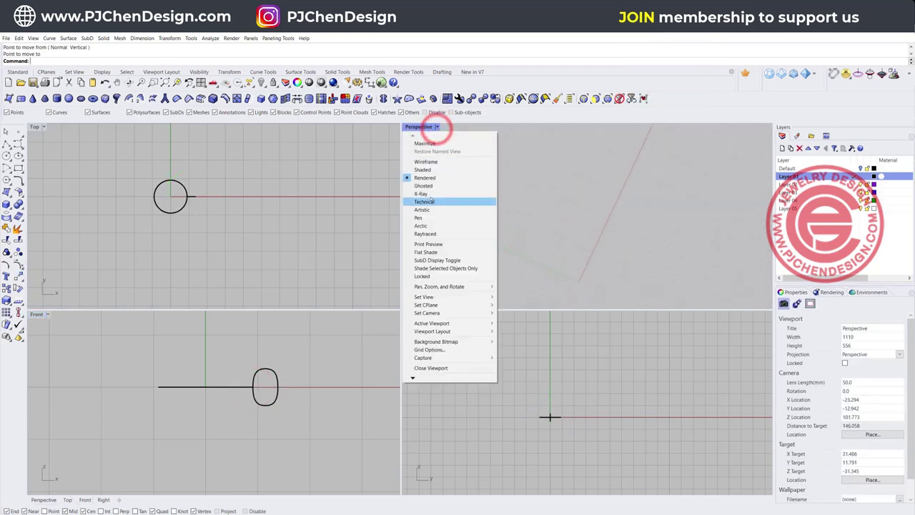
pyautogui.click(429, 185)
pyautogui.moveTo(574, 229); pyautogui.dragTo(589, 248, button='right')
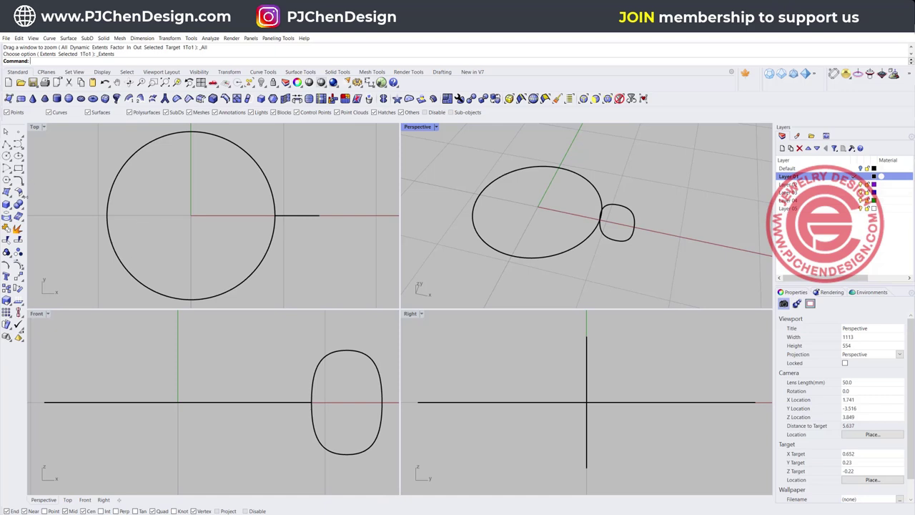
# Sweep the rounded rectangle along the circle with Sweep 1 Rail, using Freeform frame style and unchanged cross sections
pyautogui.click(67, 38)
pyautogui.click(89, 63)
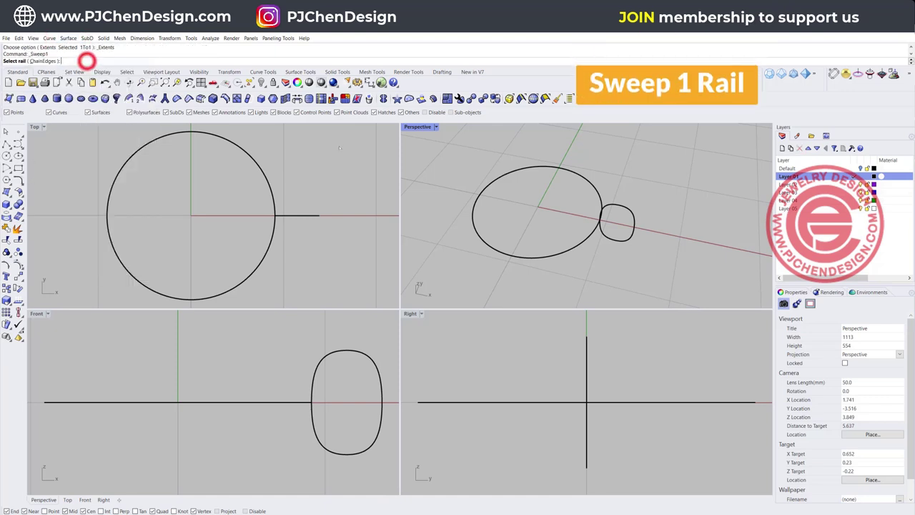
pyautogui.click(579, 245)
pyautogui.click(615, 239)
pyautogui.press('Return')
pyautogui.press('Return')
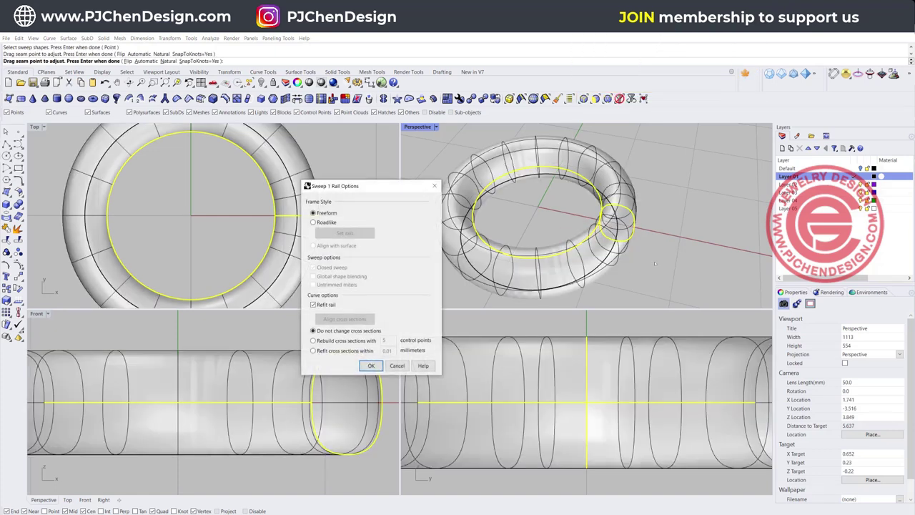
pyautogui.press('Return')
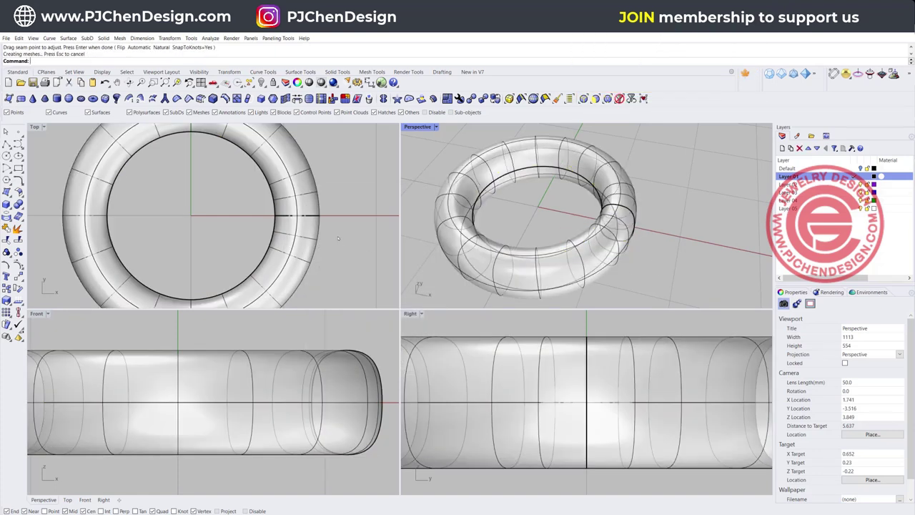
# Move the sweep's profile curve inward along X toward the circle's centre to shrink the ring through its history
pyautogui.scroll(-3, 332, 234)
pyautogui.click(312, 231)
pyautogui.click(311, 223)
pyautogui.click(336, 242)
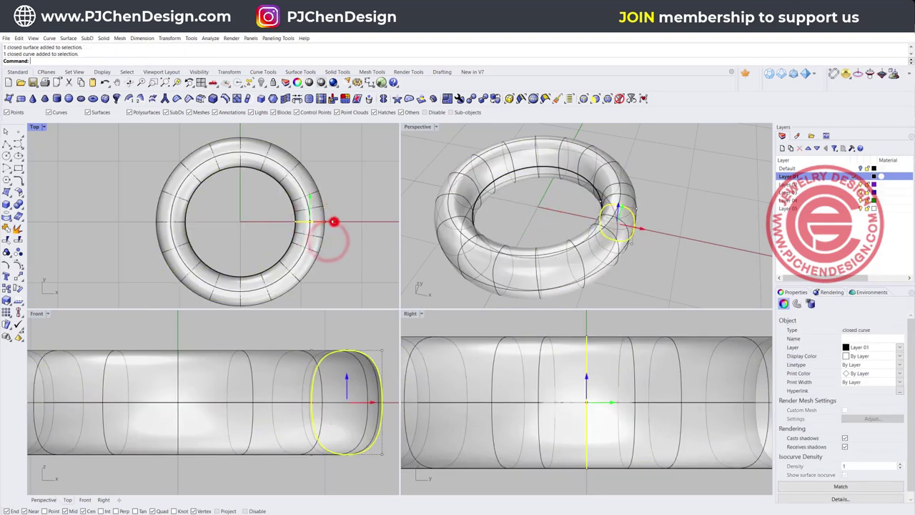
pyautogui.moveTo(344, 220); pyautogui.dragTo(331, 220)
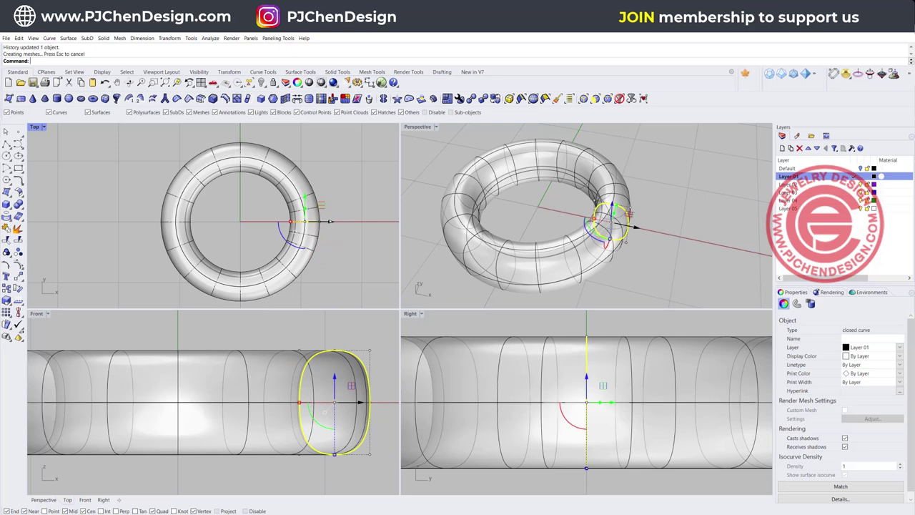
pyautogui.moveTo(331, 223); pyautogui.dragTo(322, 218)
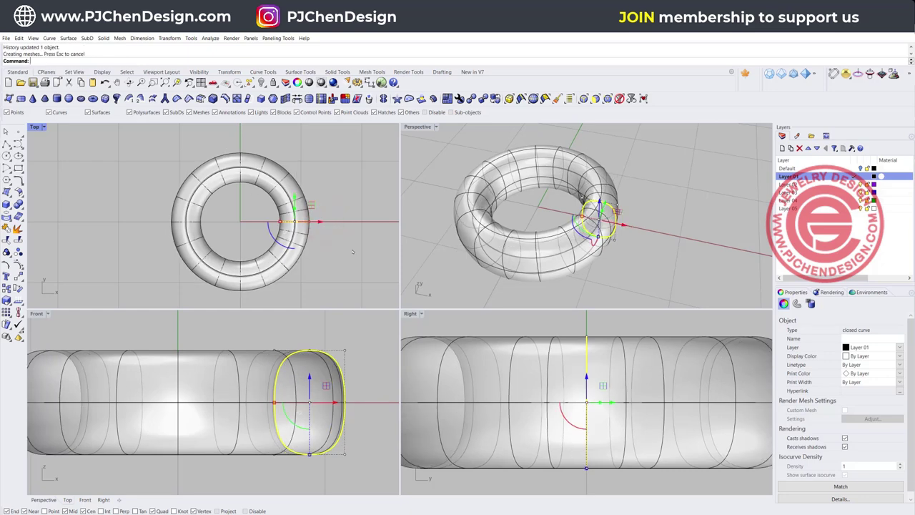
pyautogui.click(352, 250)
# Duplicate the ring along the X axis to both sides so that three overlapping links lie in a row
pyautogui.click(298, 236)
pyautogui.moveTo(298, 237); pyautogui.dragTo(213, 240, button='right')
pyautogui.moveTo(182, 224)
pyautogui.mouseDown()
pyautogui.moveTo(257, 226)
pyautogui.moveTo(257, 238)
pyautogui.moveTo(106, 226)
pyautogui.mouseUp()
pyautogui.press('alt')
pyautogui.press('alt')
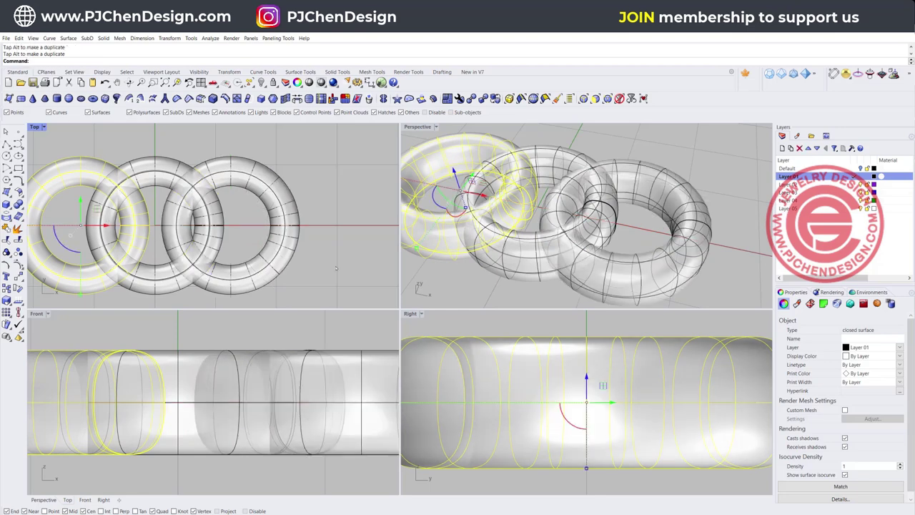
pyautogui.click(336, 266)
# Rotate the two outer links together about the X axis in the Right view so they stand perpendicular to the middle link
pyautogui.scroll(-5, 520, 212)
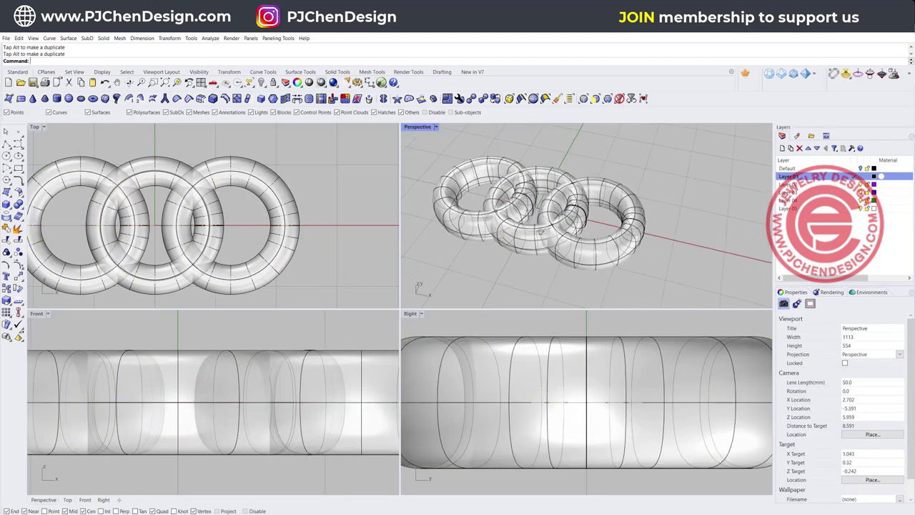
pyautogui.click(619, 231)
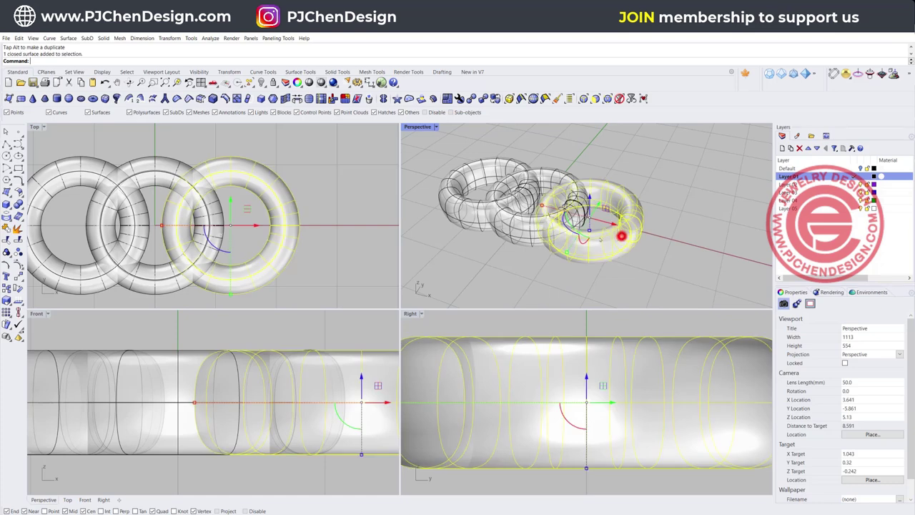
pyautogui.keyDown('shift'); pyautogui.click(467, 210); pyautogui.keyUp('shift')
pyautogui.scroll(-3, 536, 438)
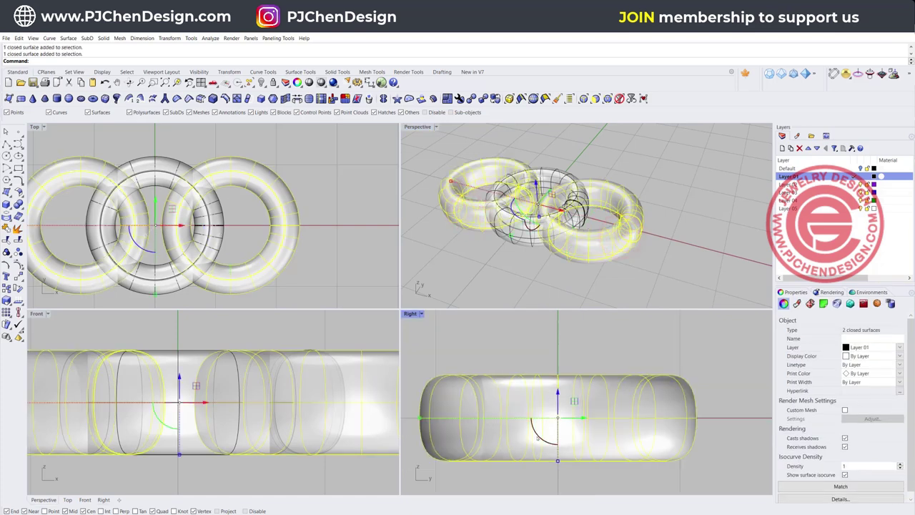
pyautogui.moveTo(538, 438)
pyautogui.mouseDown()
pyautogui.moveTo(559, 444)
pyautogui.moveTo(543, 435)
pyautogui.mouseUp()
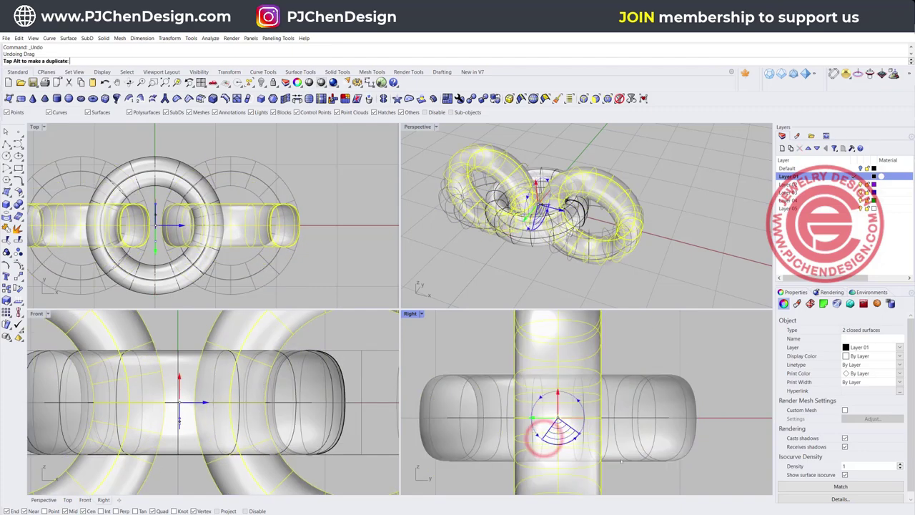
pyautogui.hotkey('ctrl', 'z')
pyautogui.click(367, 221)
# Shift both outer links slightly toward the chain's centre along X so they interlock closely with the middle link
pyautogui.scroll(5, 548, 214)
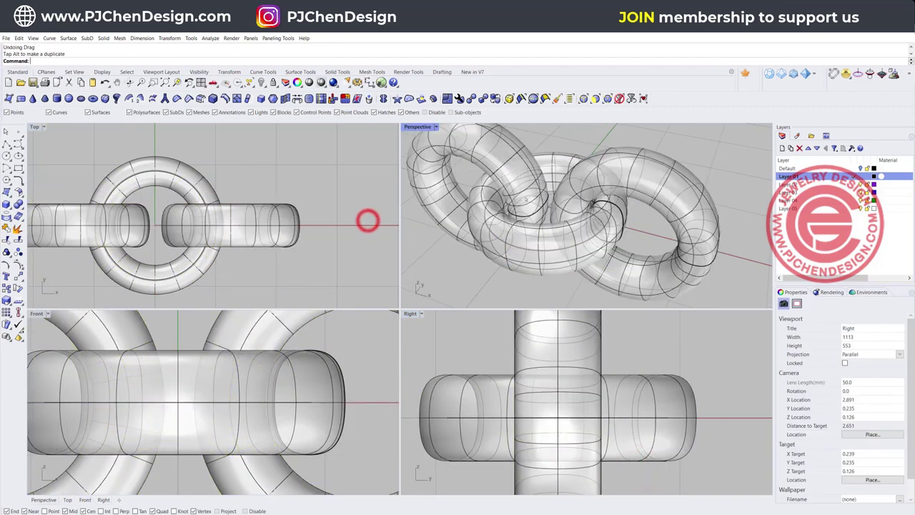
pyautogui.moveTo(550, 216)
pyautogui.mouseDown(button='right')
pyautogui.moveTo(587, 233)
pyautogui.moveTo(561, 209)
pyautogui.mouseUp(button='right')
pyautogui.scroll(3, 179, 220)
pyautogui.click(167, 218)
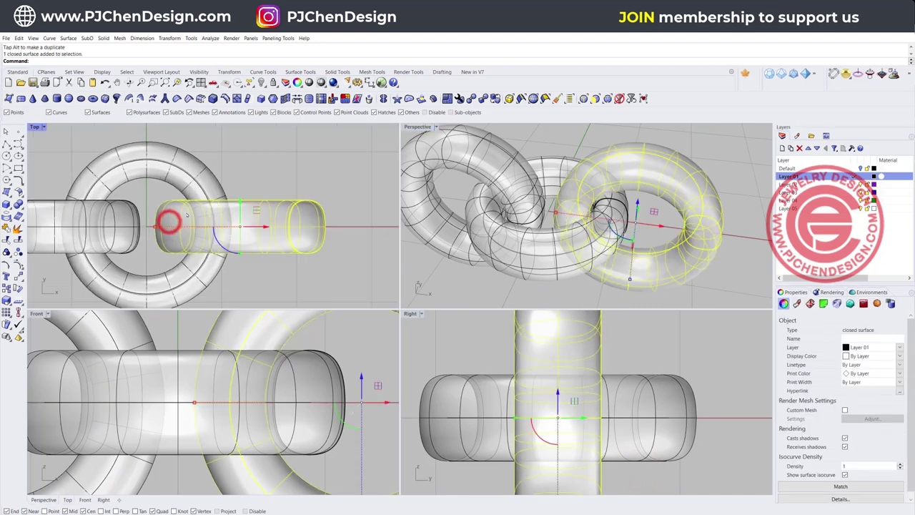
pyautogui.scroll(3, 189, 222)
pyautogui.click(295, 227)
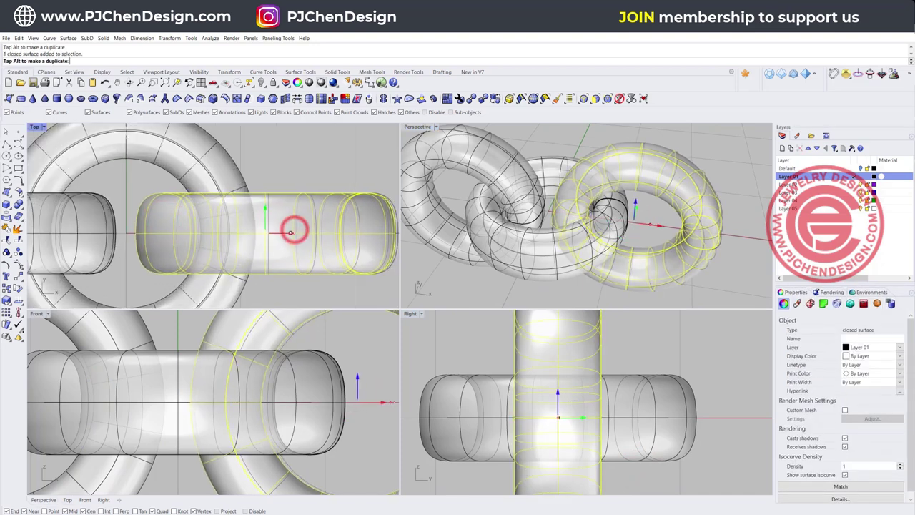
pyautogui.click(92, 227)
pyautogui.moveTo(92, 227); pyautogui.dragTo(204, 215, button='right')
pyautogui.moveTo(125, 220); pyautogui.dragTo(129, 221)
pyautogui.click(471, 286)
# Maximize the Perspective view, select all links and curves, and rotate the chain upright, accepting the broken history
pyautogui.scroll(-7, 500, 220)
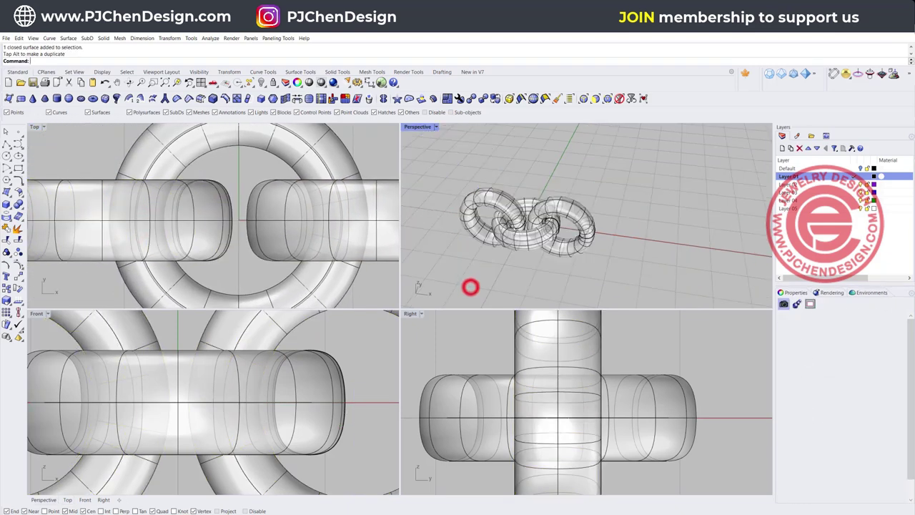
pyautogui.moveTo(500, 220); pyautogui.dragTo(480, 174, button='right')
pyautogui.doubleClick(416, 128)
pyautogui.moveTo(379, 286); pyautogui.dragTo(320, 281, button='right')
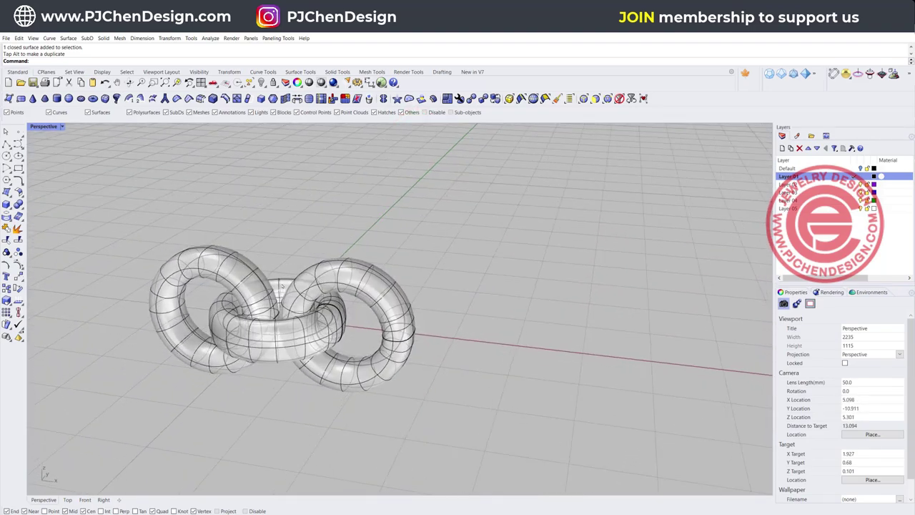
pyautogui.moveTo(134, 202); pyautogui.dragTo(133, 201)
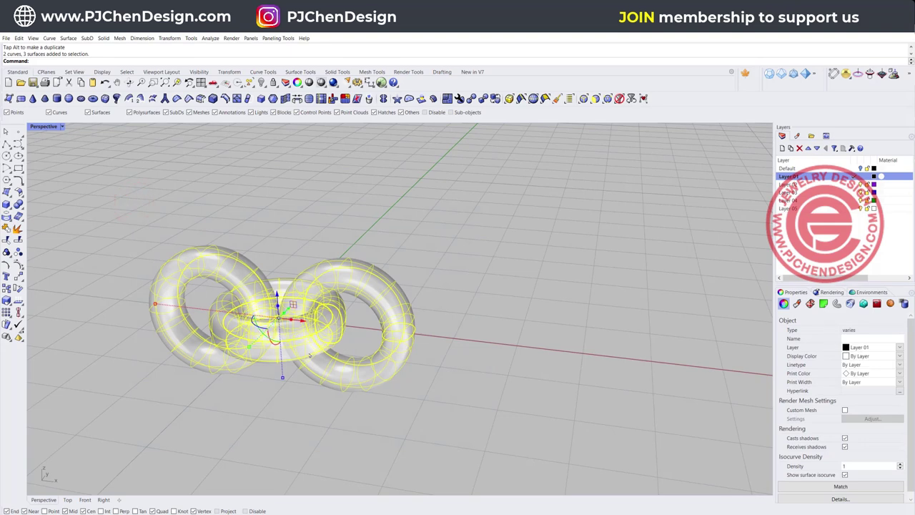
pyautogui.moveTo(316, 350); pyautogui.dragTo(267, 336, button='right')
pyautogui.moveTo(265, 342); pyautogui.dragTo(261, 330)
pyautogui.click(452, 296)
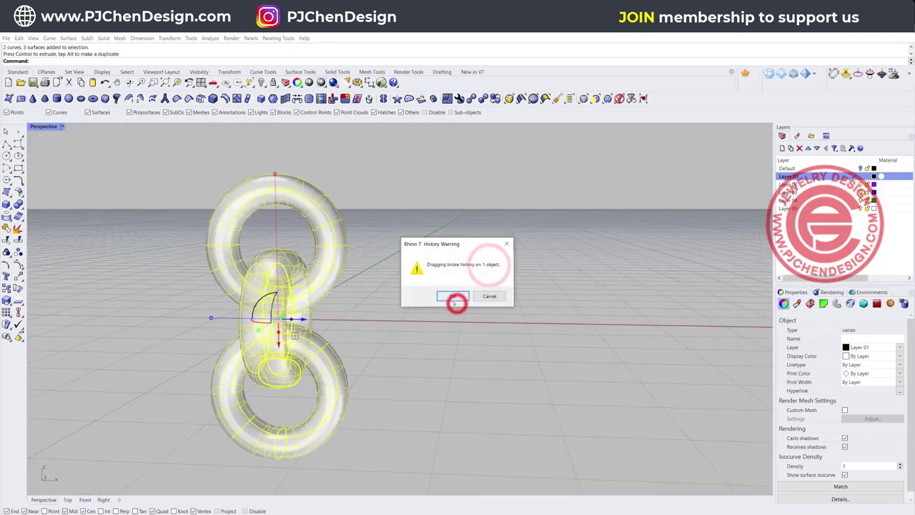
# Undo the last rotation of the chain and return from the Perspective view to the four-viewport layout
pyautogui.click(418, 346)
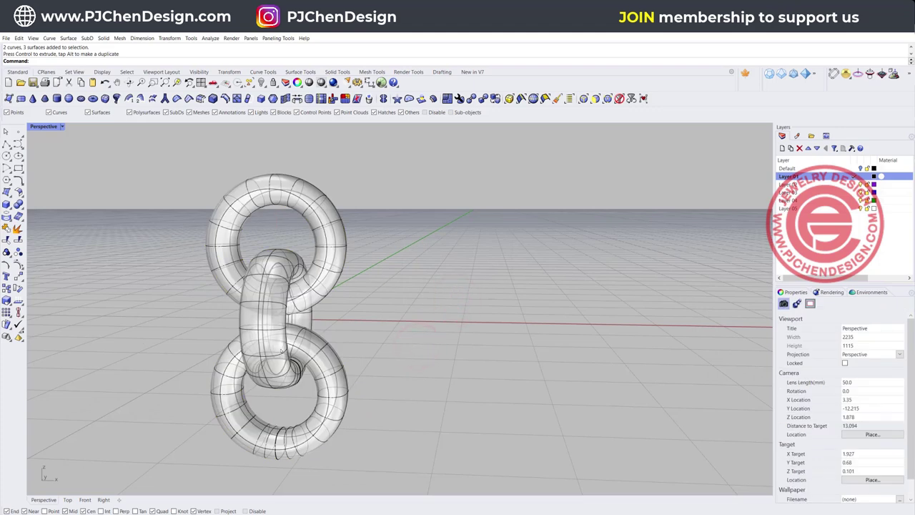
pyautogui.hotkey('ctrl', 'z')
pyautogui.click(486, 307)
pyautogui.moveTo(486, 307); pyautogui.dragTo(487, 307, button='right')
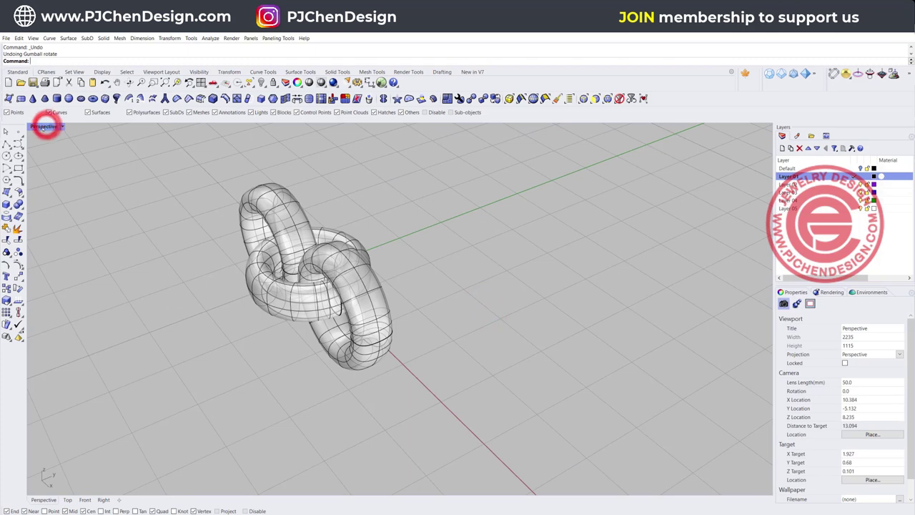
pyautogui.doubleClick(43, 126)
# Rotate the outer link on the positive X side about the X axis in the Right view so it leans diagonally
pyautogui.click(307, 206)
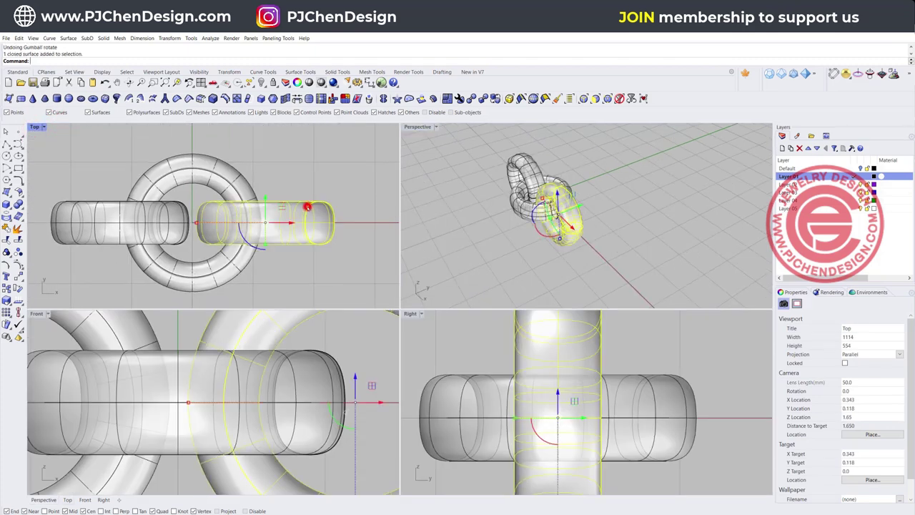
pyautogui.scroll(-2, 551, 413)
pyautogui.moveTo(537, 450); pyautogui.dragTo(524, 429, button='right')
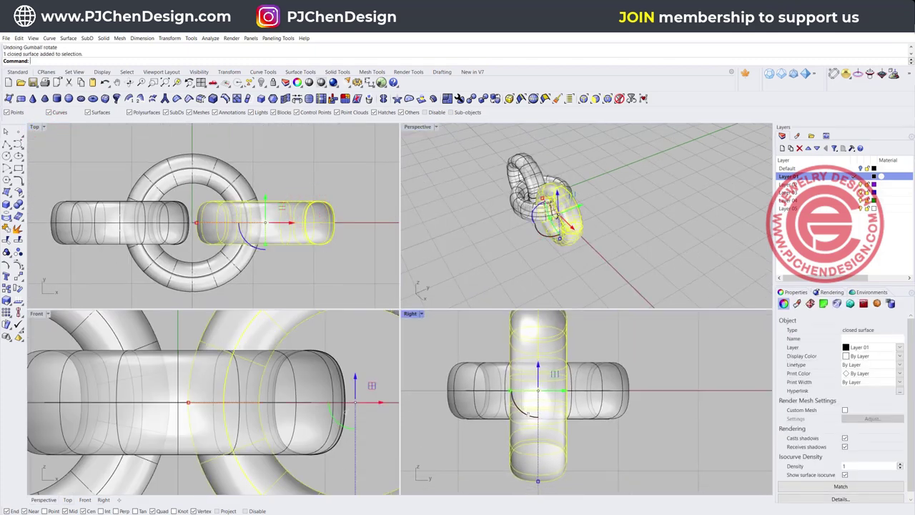
pyautogui.moveTo(523, 411); pyautogui.dragTo(483, 461)
pyautogui.click(469, 195)
pyautogui.moveTo(468, 194); pyautogui.dragTo(483, 229, button='right')
# Rotate the opposite outer link about the X axis in the Right view so it leans the other way, crossing the first
pyautogui.click(529, 155)
pyautogui.click(545, 474)
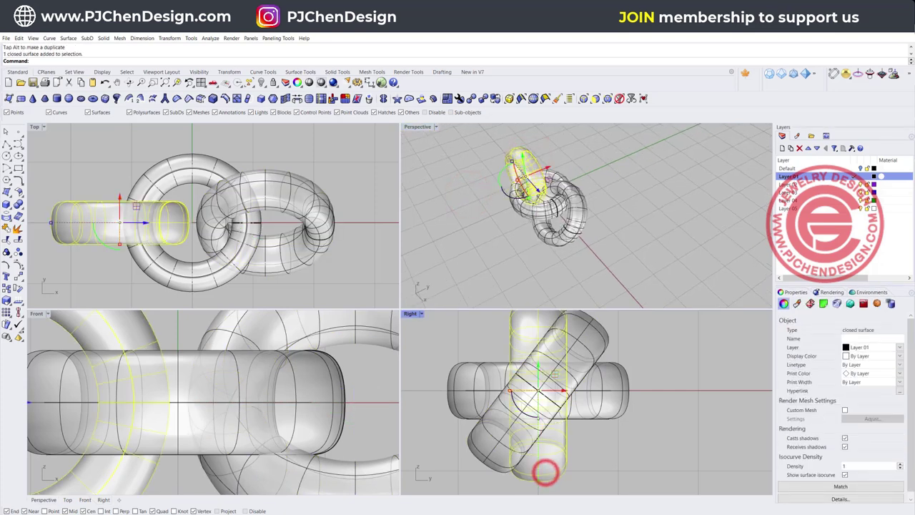
pyautogui.moveTo(528, 416); pyautogui.dragTo(550, 429)
pyautogui.click(657, 416)
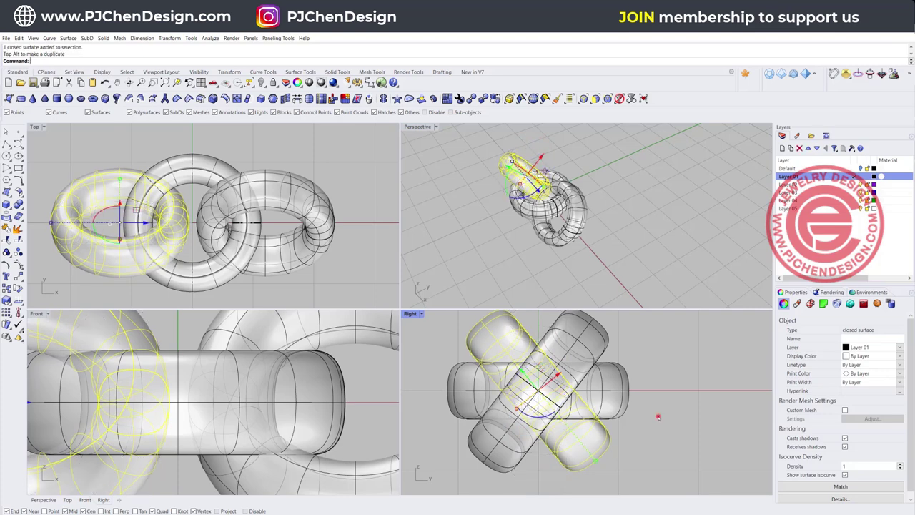
pyautogui.click(513, 153)
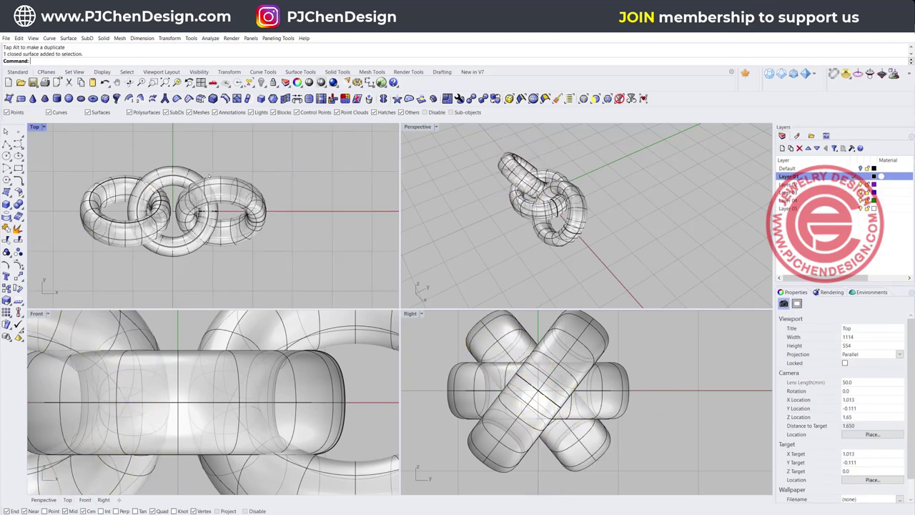
# Try a slight extra rotation of the positive-X outer link about the X axis in the Right view
pyautogui.scroll(-3, 208, 172)
pyautogui.scroll(2, 189, 184)
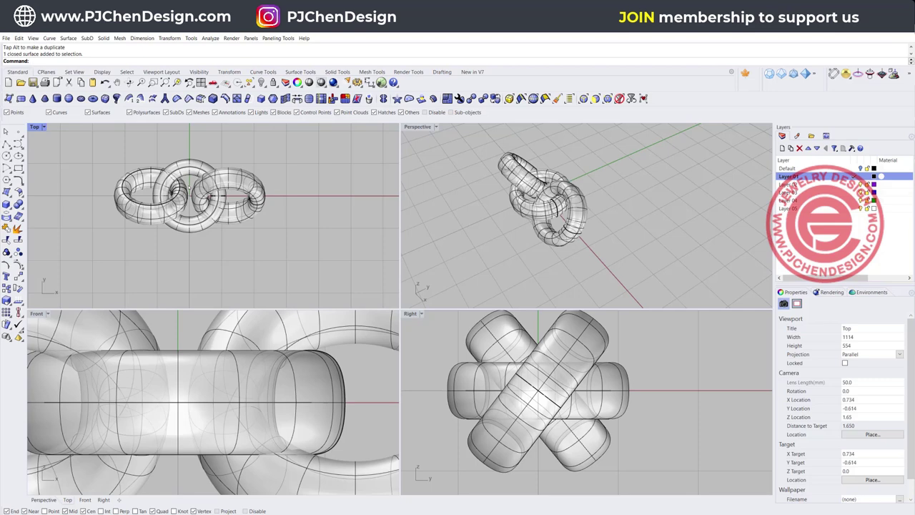
pyautogui.scroll(3, 601, 356)
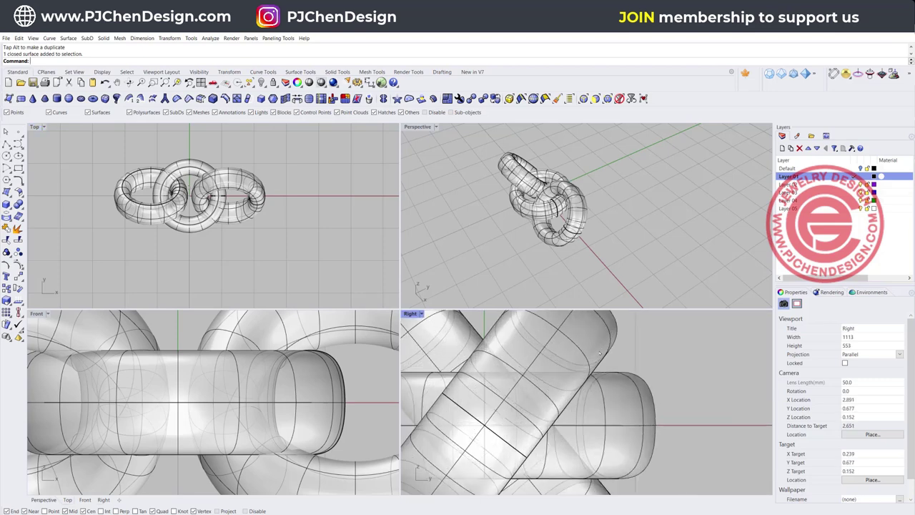
pyautogui.click(600, 355)
pyautogui.scroll(-2, 599, 352)
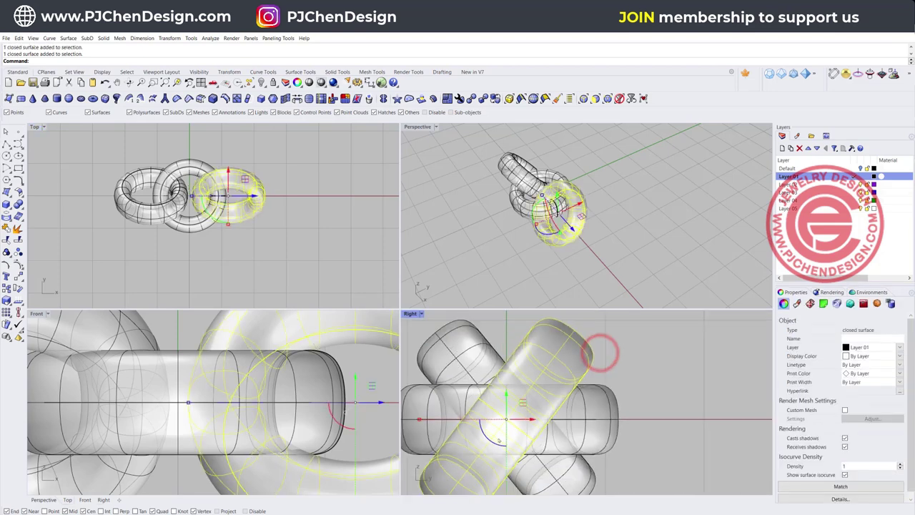
pyautogui.click(497, 439)
pyautogui.moveTo(496, 440); pyautogui.dragTo(493, 434)
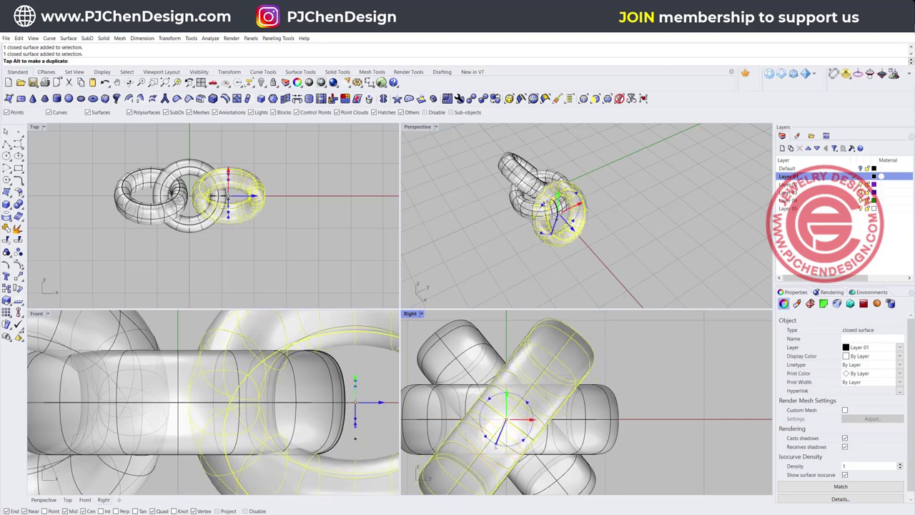
pyautogui.click(733, 196)
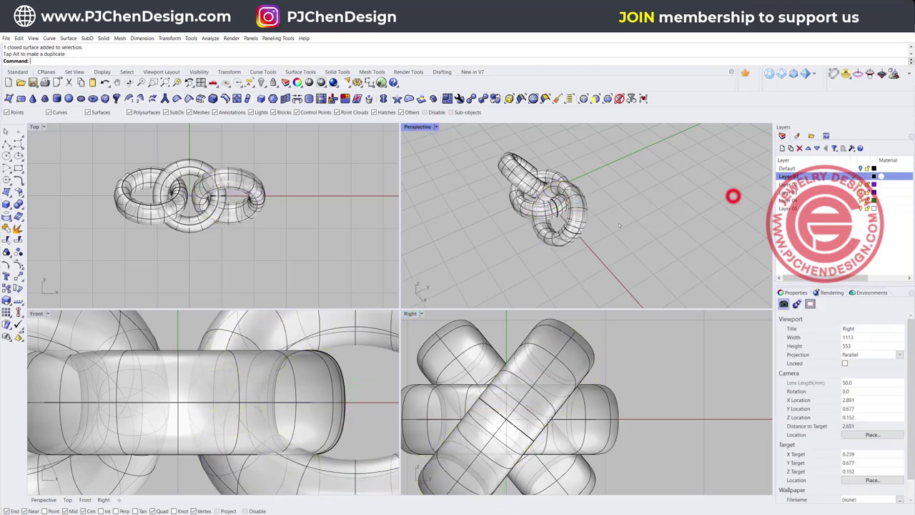
pyautogui.moveTo(512, 213); pyautogui.dragTo(561, 199, button='right')
pyautogui.scroll(6, 573, 217)
pyautogui.hotkey('ctrl', 'z')
pyautogui.click(678, 225)
# Rotate the positive-X outer link slightly about the X axis in the Right view, checking its clearance against the middle link
pyautogui.scroll(9, 561, 199)
pyautogui.scroll(3, 561, 199)
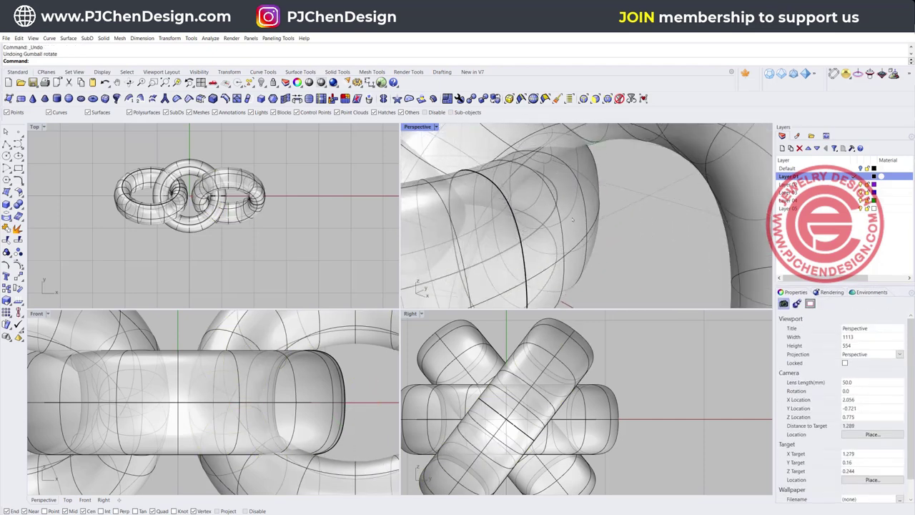
pyautogui.scroll(-3, 567, 393)
pyautogui.click(565, 354)
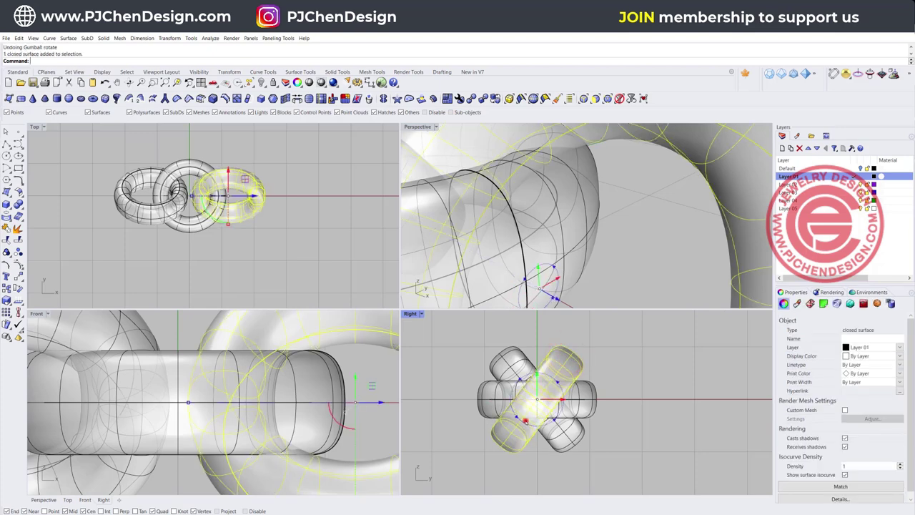
pyautogui.moveTo(526, 421); pyautogui.dragTo(527, 421)
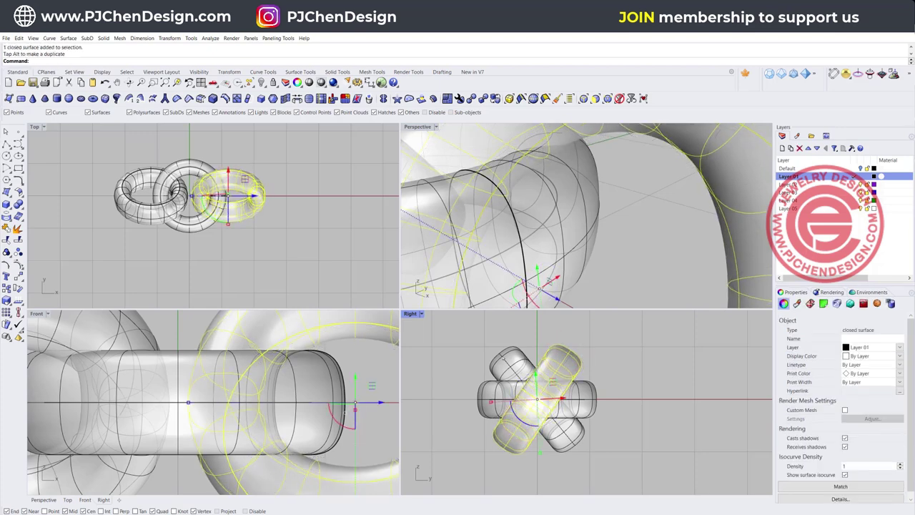
pyautogui.click(624, 335)
# Select the three links in the Top view and linear-array them along X with 20 items, spaced so consecutive groups interlock
pyautogui.scroll(-3, 162, 176)
pyautogui.scroll(3, 182, 187)
pyautogui.moveTo(182, 187); pyautogui.dragTo(179, 206, button='right')
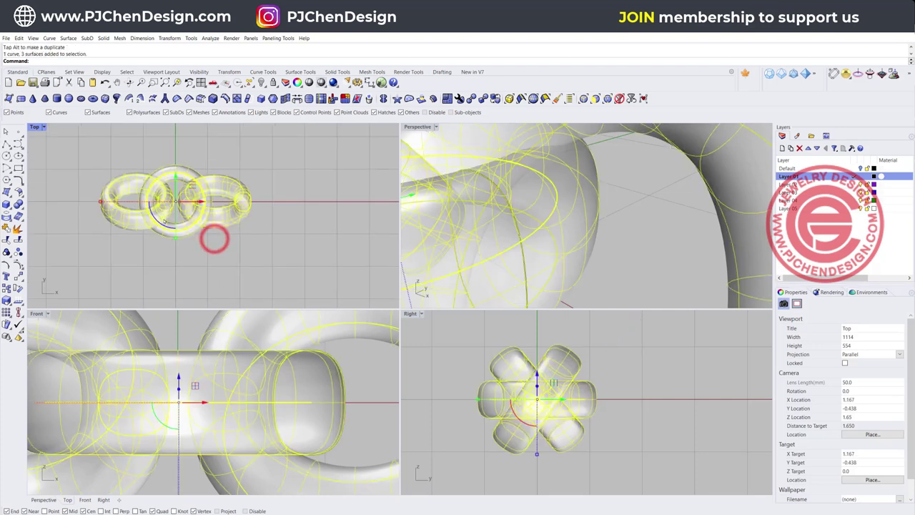
pyautogui.doubleClick(33, 126)
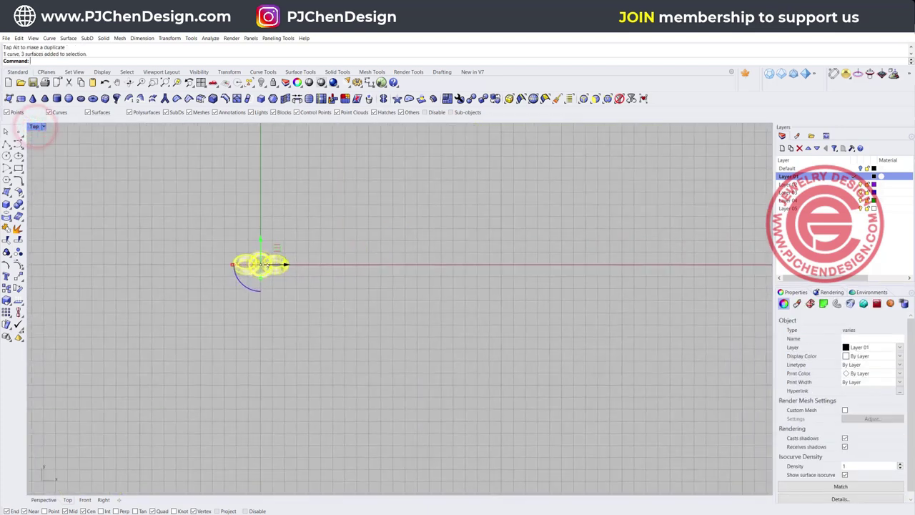
pyautogui.scroll(5, 264, 263)
pyautogui.click(7, 313)
pyautogui.click(68, 316)
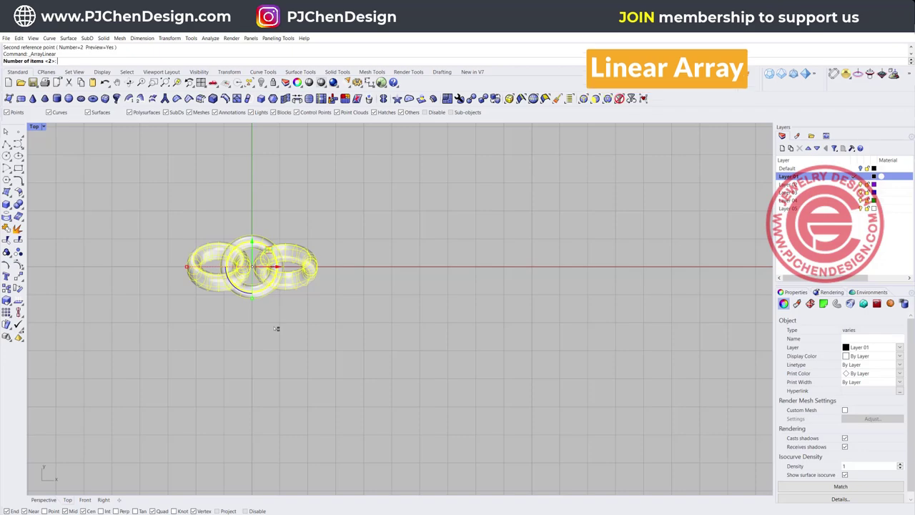
pyautogui.press('Return')
pyautogui.click(247, 316)
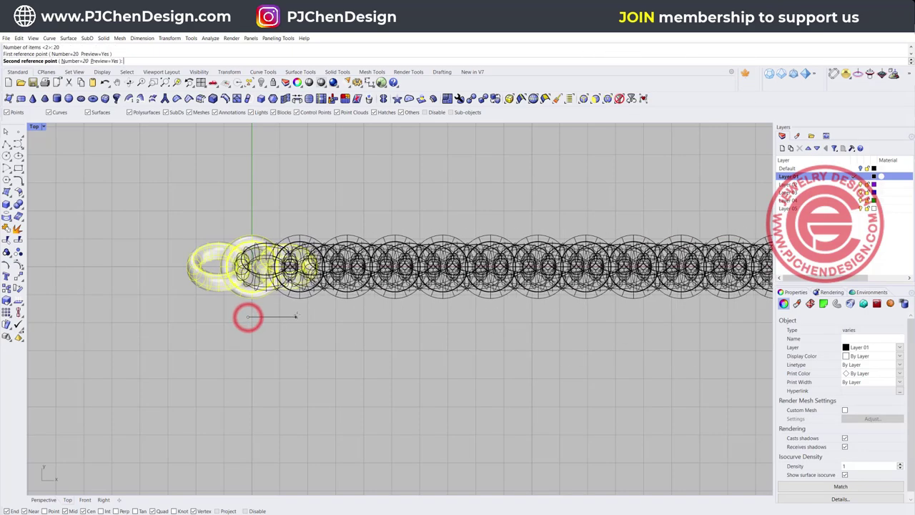
pyautogui.scroll(3, 345, 316)
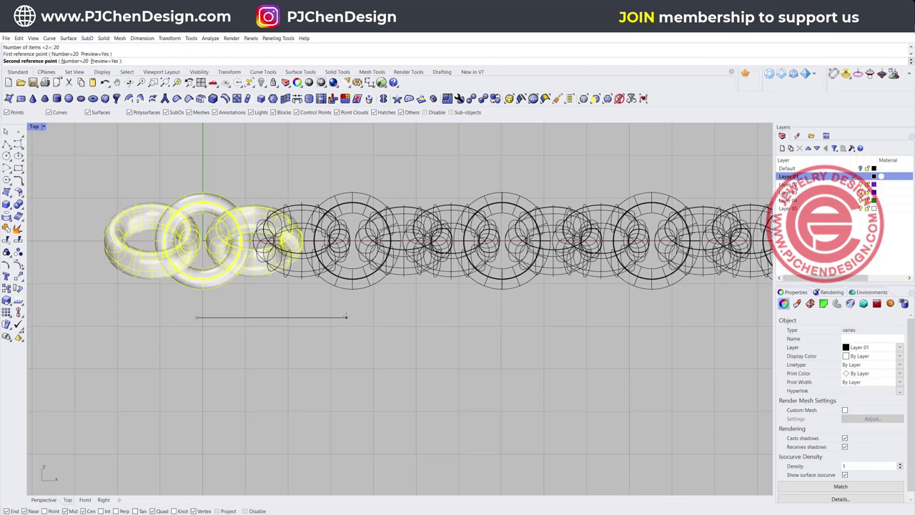
pyautogui.click(346, 316)
pyautogui.click(456, 352)
# Select the whole arrayed chain and move it up along Y, away from the origin in the Top view
pyautogui.scroll(-10, 443, 290)
pyautogui.moveTo(541, 306); pyautogui.dragTo(348, 297, button='right')
pyautogui.scroll(-3, 388, 298)
pyautogui.scroll(4, 473, 275)
pyautogui.moveTo(125, 247); pyautogui.dragTo(760, 327)
pyautogui.scroll(-6, 476, 253)
pyautogui.moveTo(488, 251); pyautogui.dragTo(432, 300, button='right')
pyautogui.moveTo(404, 293); pyautogui.dragTo(395, 159)
pyautogui.click(275, 206)
# Move the original flat ring and its curves from the chain back down to the origin
pyautogui.scroll(5, 274, 208)
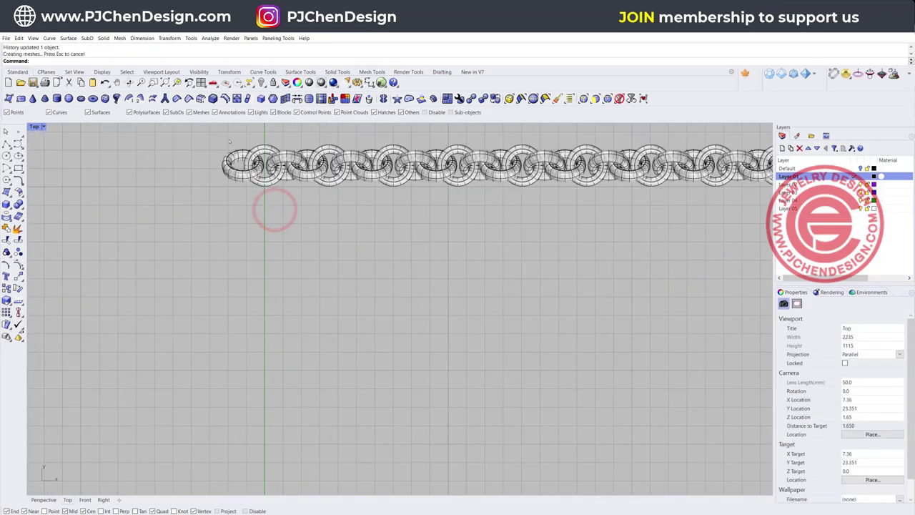
pyautogui.moveTo(235, 139); pyautogui.dragTo(267, 398)
pyautogui.scroll(-3, 265, 169)
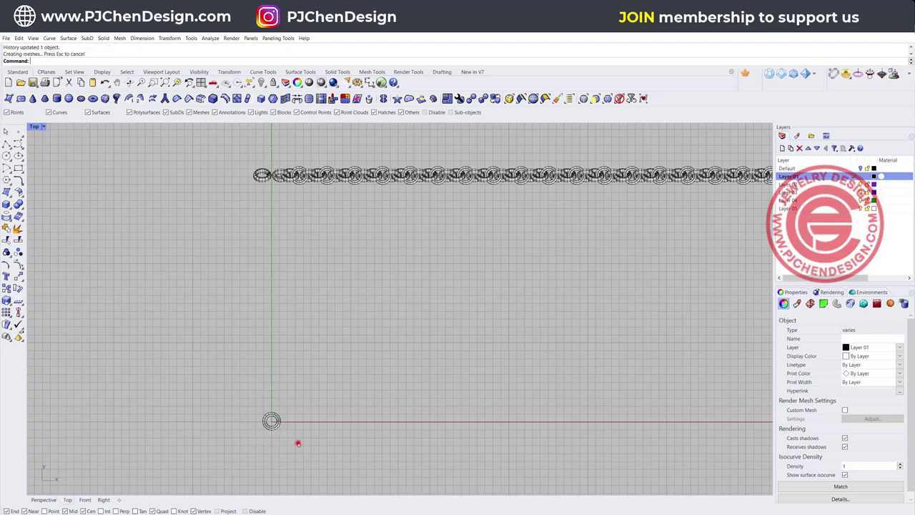
pyautogui.click(298, 443)
# Delete the ring surface at the origin and scale its rail circle down along Y into an oval
pyautogui.scroll(8, 293, 436)
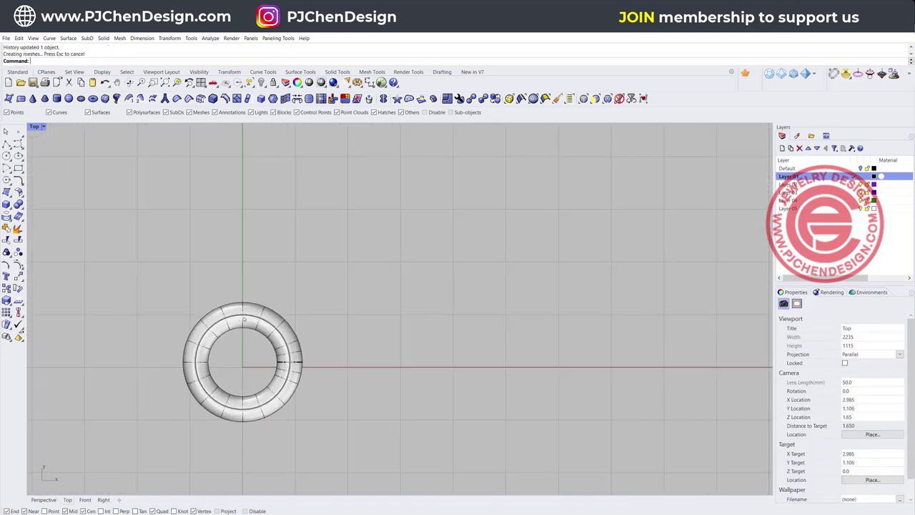
pyautogui.click(244, 318)
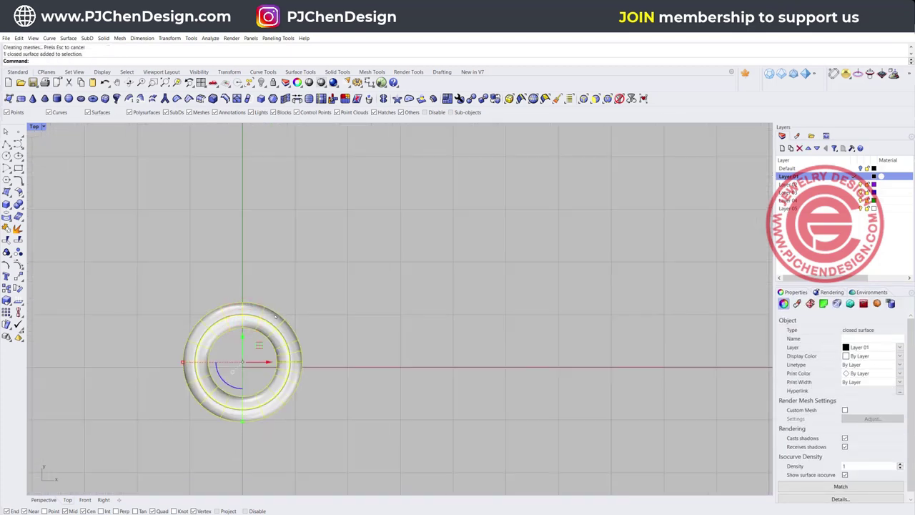
pyautogui.press('Delete')
pyautogui.click(268, 404)
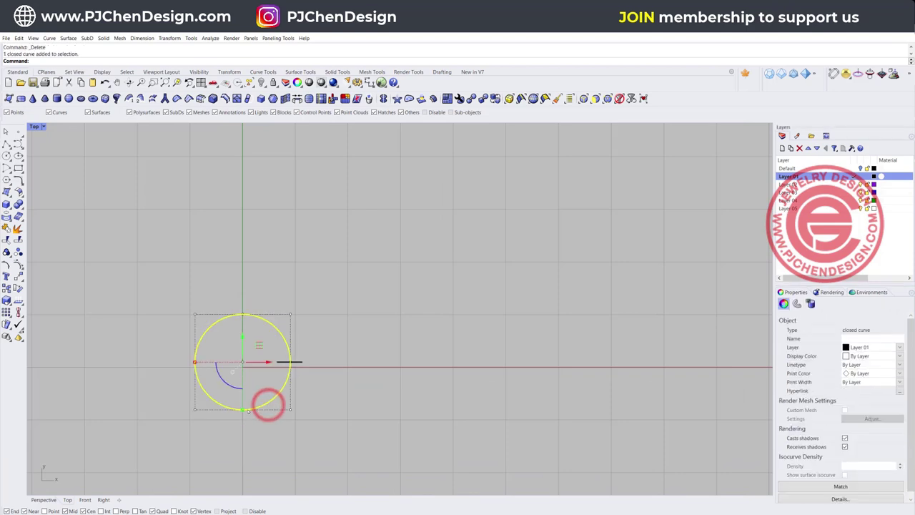
pyautogui.moveTo(242, 409); pyautogui.dragTo(241, 408)
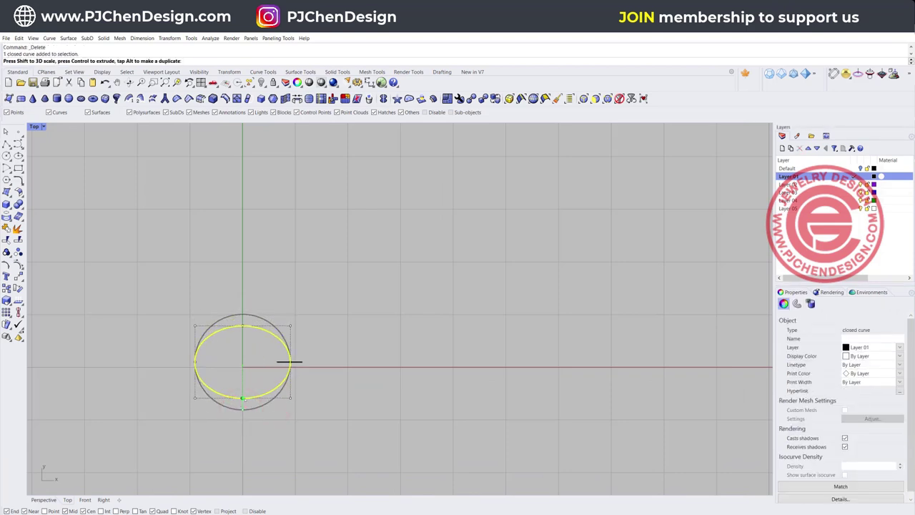
pyautogui.click(366, 401)
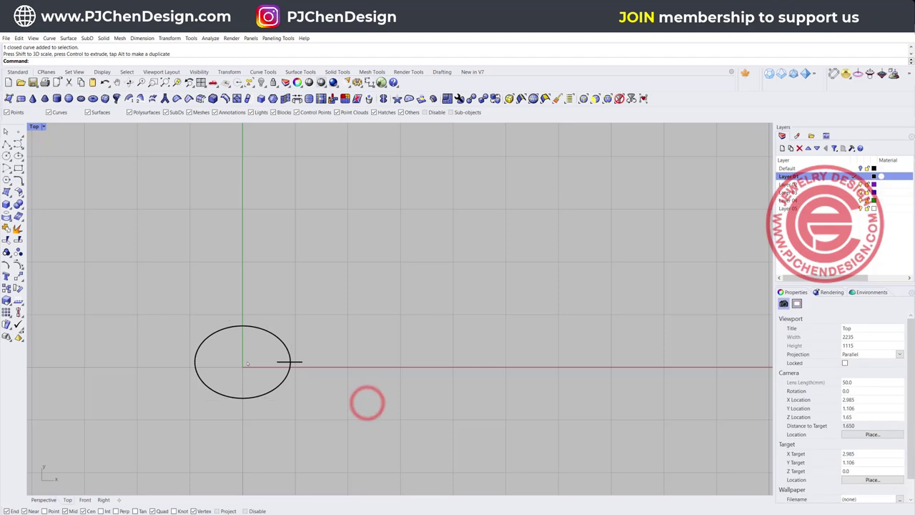
# Sweep the profile curve along the oval rail with Sweep 1 Rail to build an oval ring
pyautogui.rightClick(394, 366)
pyautogui.click(68, 38)
pyautogui.click(82, 63)
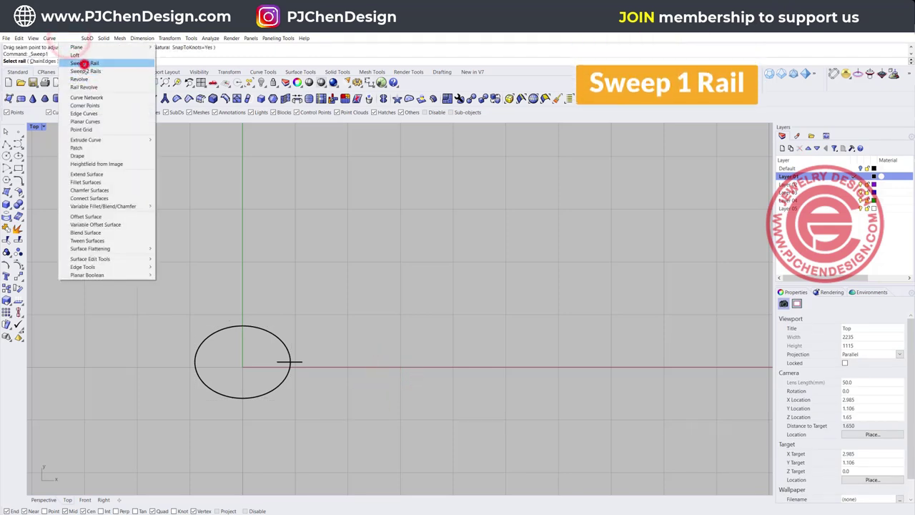
pyautogui.click(285, 348)
pyautogui.click(295, 361)
pyautogui.press('Return')
pyautogui.press('Return')
pyautogui.click(367, 364)
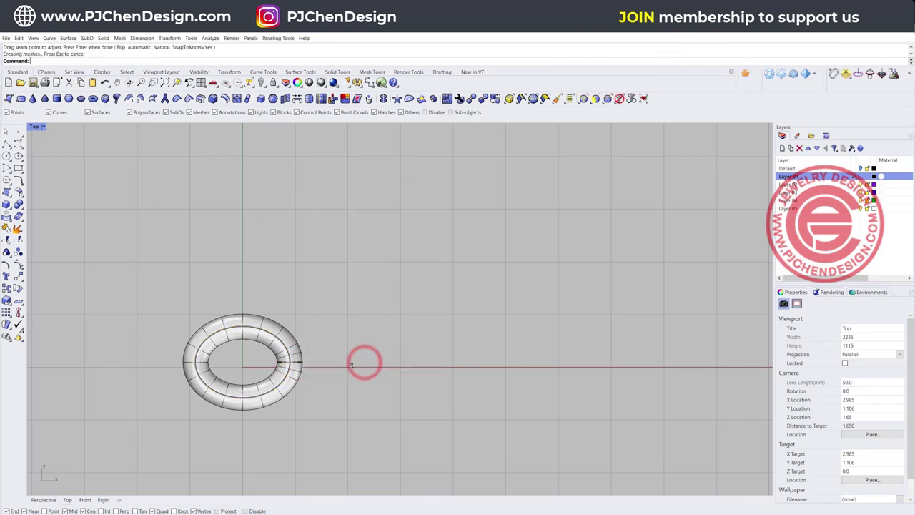
# Try moving the oval ring with a direct drag in the Top view
pyautogui.click(265, 388)
pyautogui.moveTo(265, 388); pyautogui.dragTo(343, 368)
pyautogui.hotkey('ctrl', 'z')
pyautogui.click(373, 398)
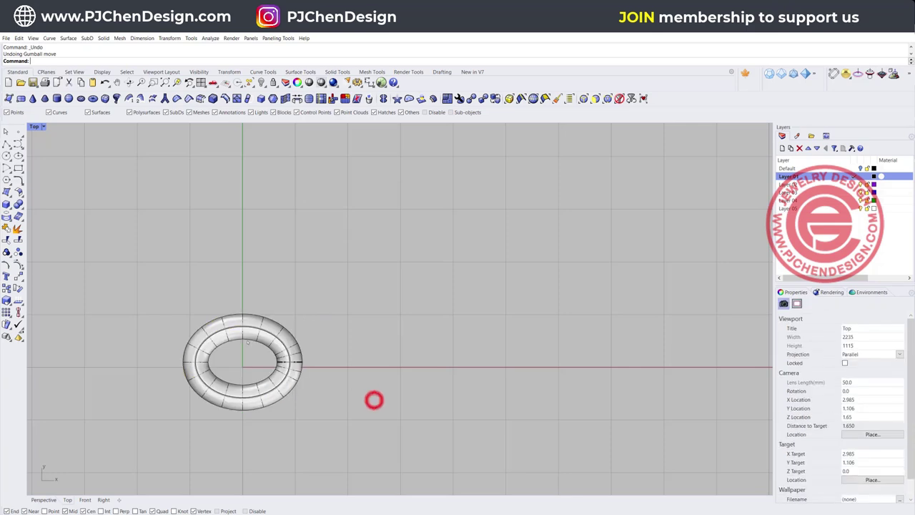
# Create a box overlapping the oval ring's upper edge in the Top view and position it vertically to span the ring's full thickness
pyautogui.click(7, 204)
pyautogui.click(176, 269)
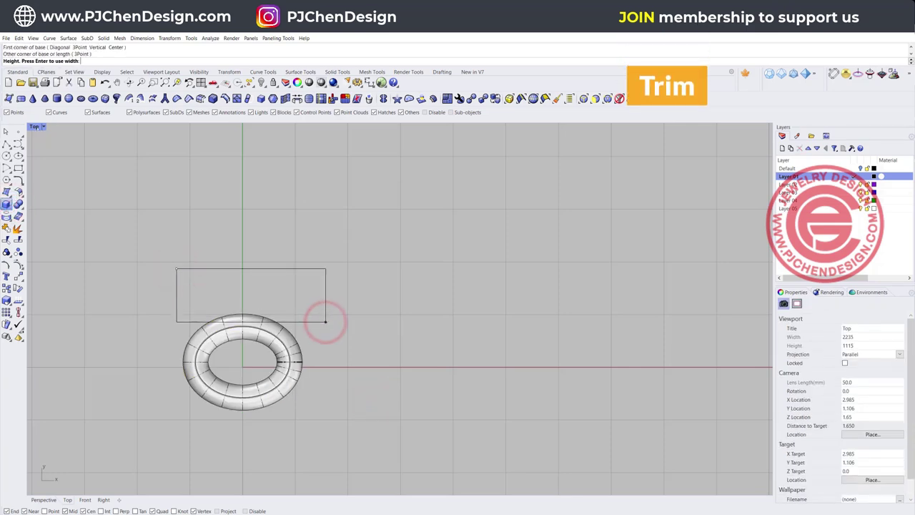
pyautogui.doubleClick(34, 127)
pyautogui.scroll(-4, 198, 205)
pyautogui.click(551, 343)
pyautogui.moveTo(667, 355); pyautogui.dragTo(618, 378)
pyautogui.scroll(4, 198, 272)
pyautogui.scroll(2, 136, 192)
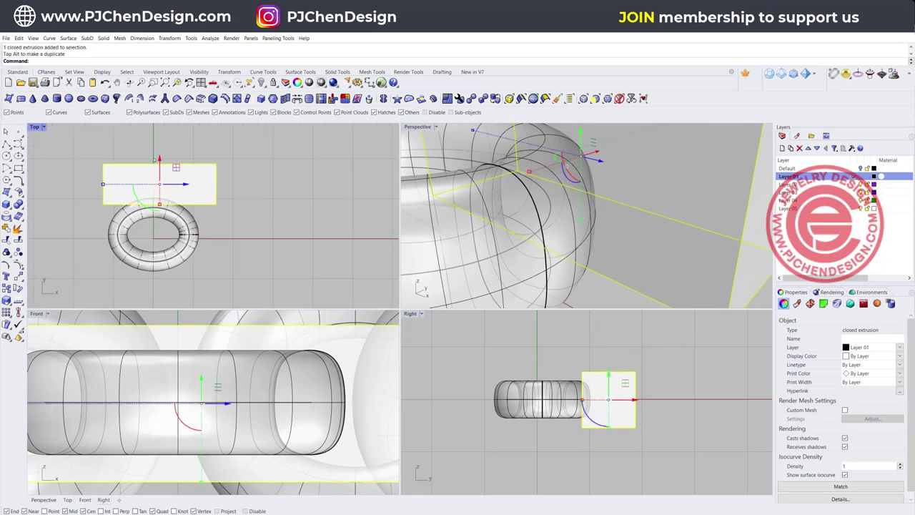
pyautogui.moveTo(159, 155); pyautogui.dragTo(182, 147, button='right')
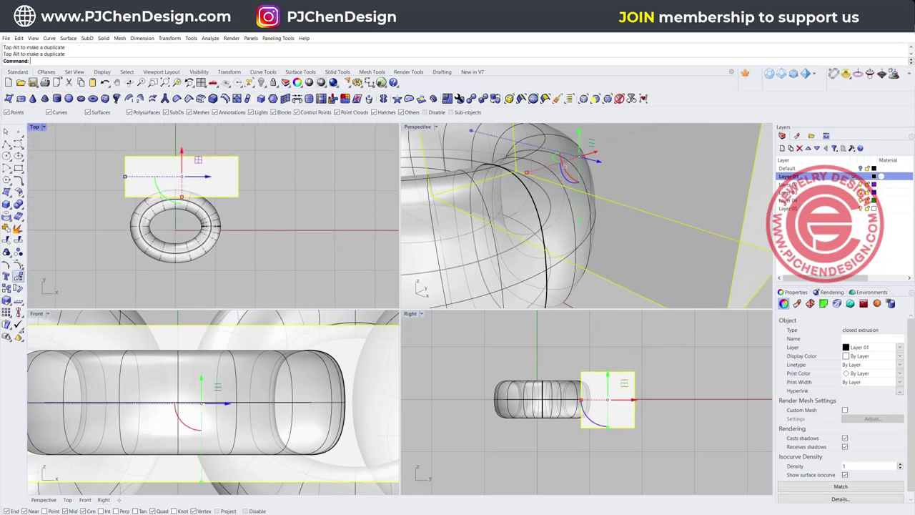
pyautogui.click(18, 276)
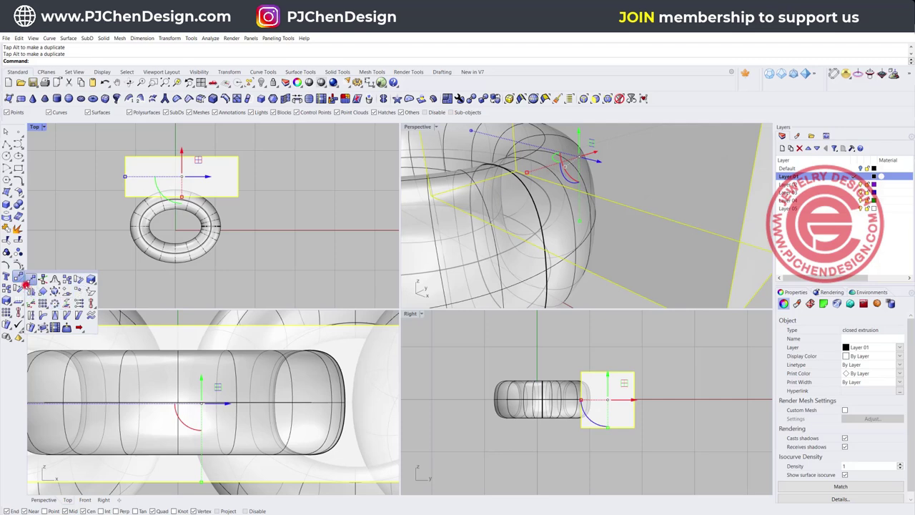
pyautogui.click(31, 292)
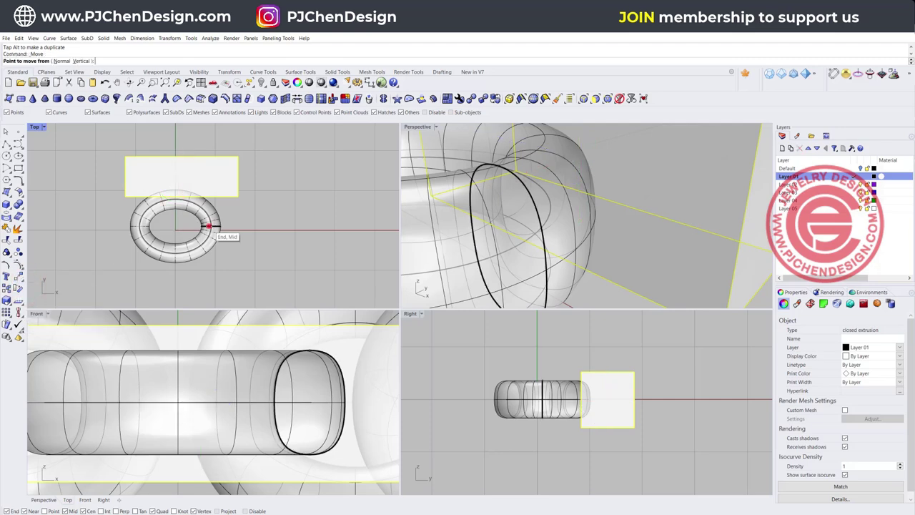
pyautogui.click(209, 226)
pyautogui.press('Escape')
# Mirror the box across the oval ring's horizontal centreline in the Top view so both long sides are overlapped
pyautogui.click(17, 276)
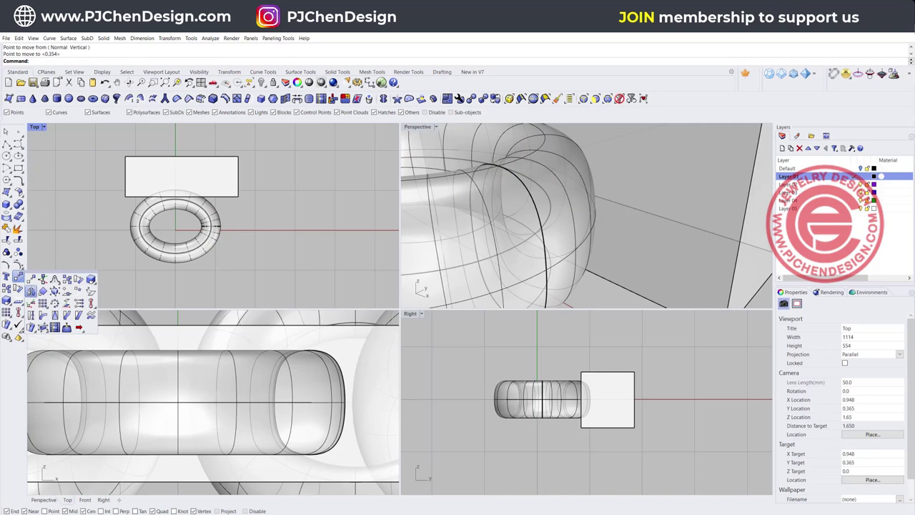
pyautogui.click(30, 287)
pyautogui.click(228, 179)
pyautogui.press('Return')
pyautogui.click(221, 226)
pyautogui.click(261, 226)
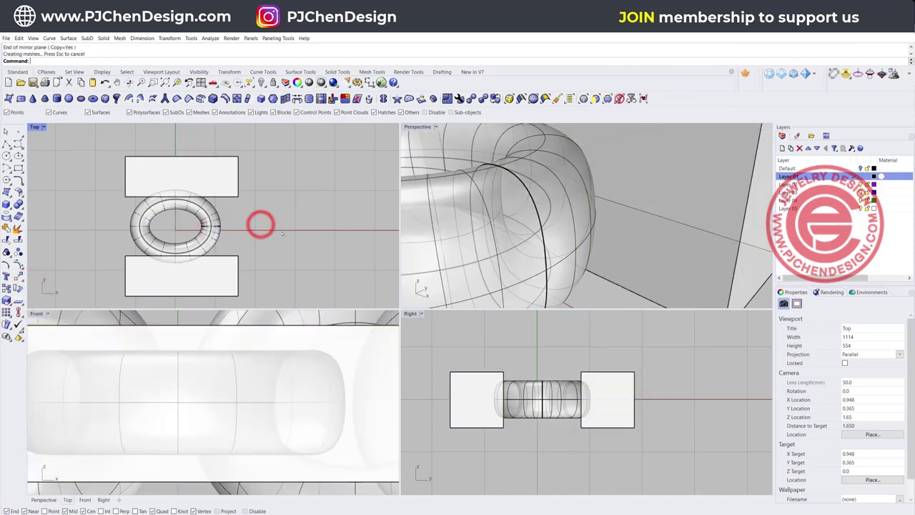
# Subtract both boxes from the oval ring with Boolean Difference to flatten its two long sides
pyautogui.click(17, 205)
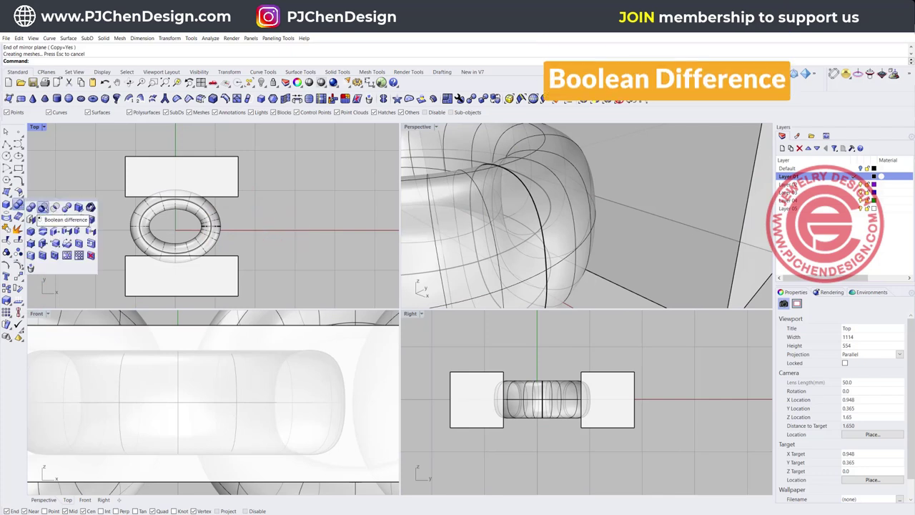
pyautogui.click(43, 208)
pyautogui.click(203, 210)
pyautogui.press('Return')
pyautogui.click(224, 178)
pyautogui.click(226, 281)
pyautogui.press('Return')
# Copy the flattened oval ring along X so it interlocks with the original, and rotate the copy 90 degrees in the Right view
pyautogui.scroll(-1, 570, 202)
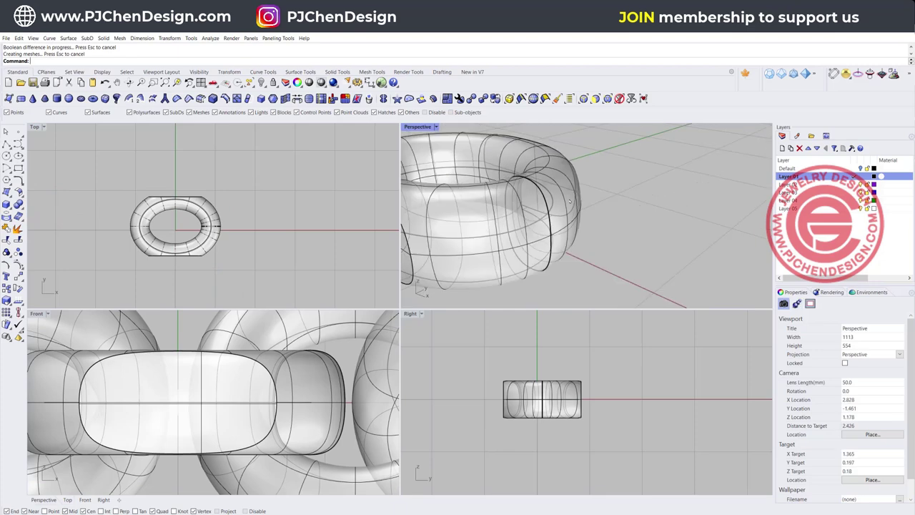
pyautogui.scroll(-8, 570, 201)
pyautogui.moveTo(533, 196); pyautogui.dragTo(534, 222, button='right')
pyautogui.click(206, 237)
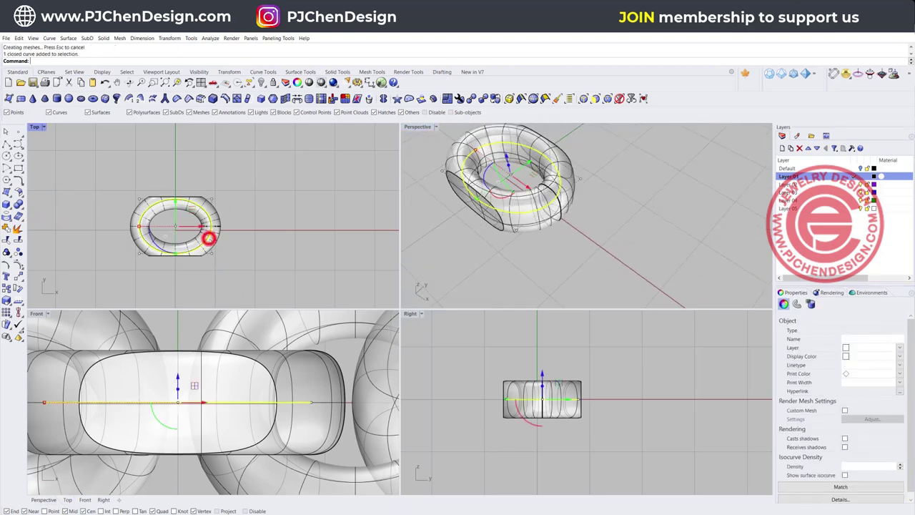
pyautogui.moveTo(214, 225); pyautogui.dragTo(253, 238)
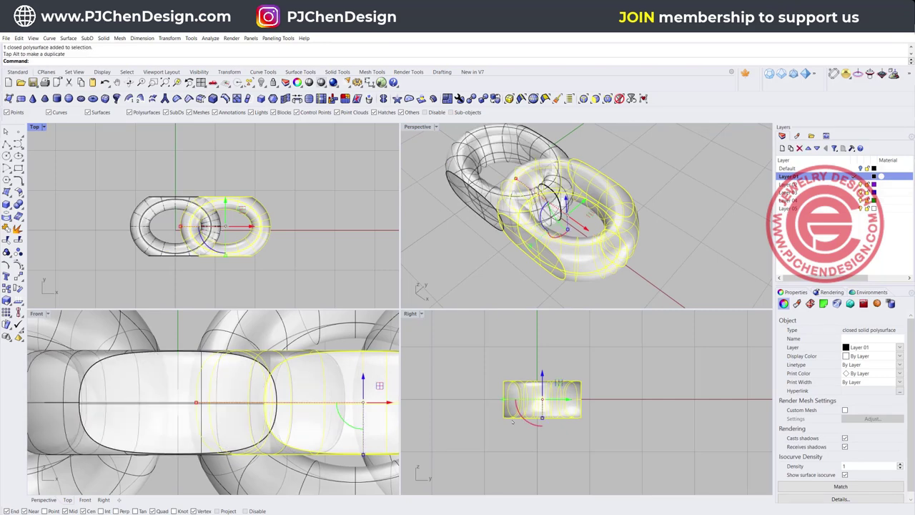
pyautogui.moveTo(532, 421); pyautogui.dragTo(565, 408)
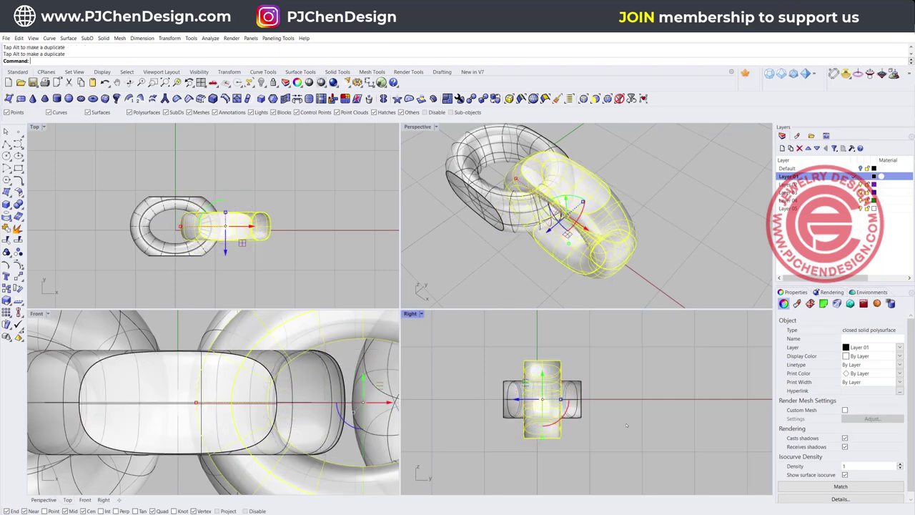
# Show the Perspective view in Rendered display and inspect the two interlocked links
pyautogui.click(433, 200)
pyautogui.click(435, 126)
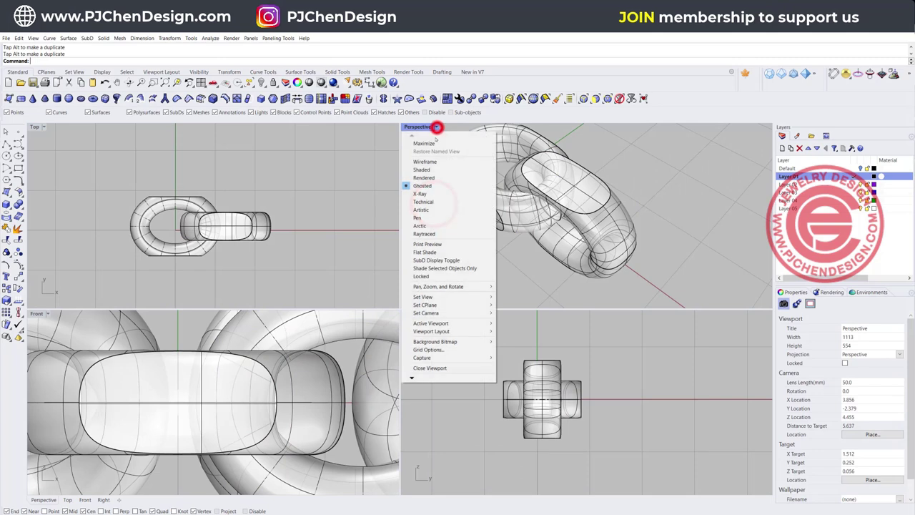
pyautogui.click(426, 178)
pyautogui.scroll(-4, 505, 216)
pyautogui.moveTo(458, 279); pyautogui.dragTo(544, 212, button='right')
pyautogui.scroll(-3, 220, 250)
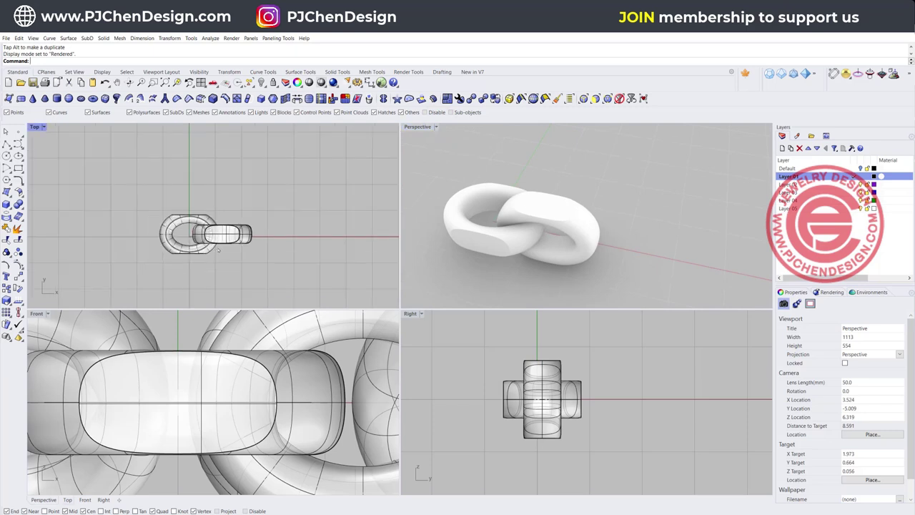
# Maximize the Top view with the two interlocked links in view and leave nothing selected
pyautogui.click(207, 249)
pyautogui.keyDown('shift'); pyautogui.click(231, 236); pyautogui.keyUp('shift')
pyautogui.scroll(-8, 231, 236)
pyautogui.moveTo(231, 237); pyautogui.dragTo(117, 211, button='right')
pyautogui.doubleClick(35, 126)
pyautogui.click(222, 329)
# Linear-array the two interlocked links 20 times along X, spaced so each pair hooks into the next
pyautogui.click(6, 312)
pyautogui.click(79, 315)
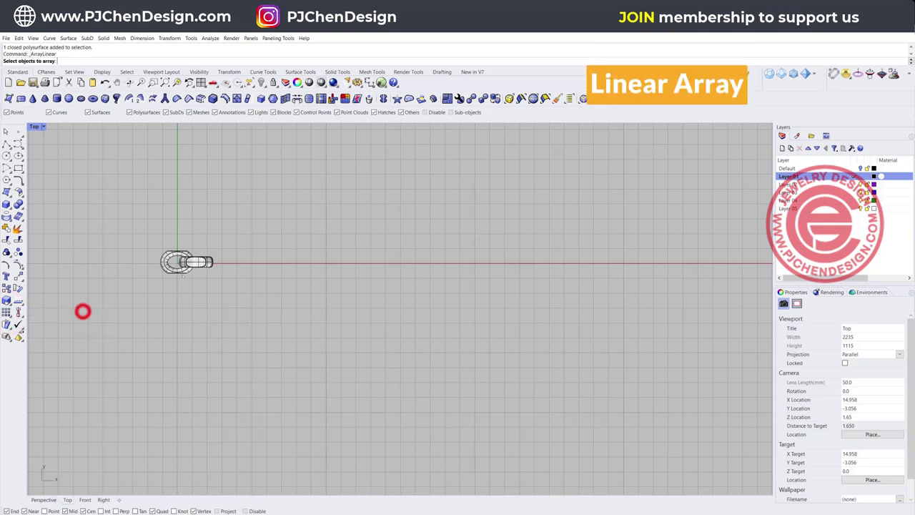
pyautogui.scroll(5, 83, 311)
pyautogui.click(185, 282)
pyautogui.click(217, 266)
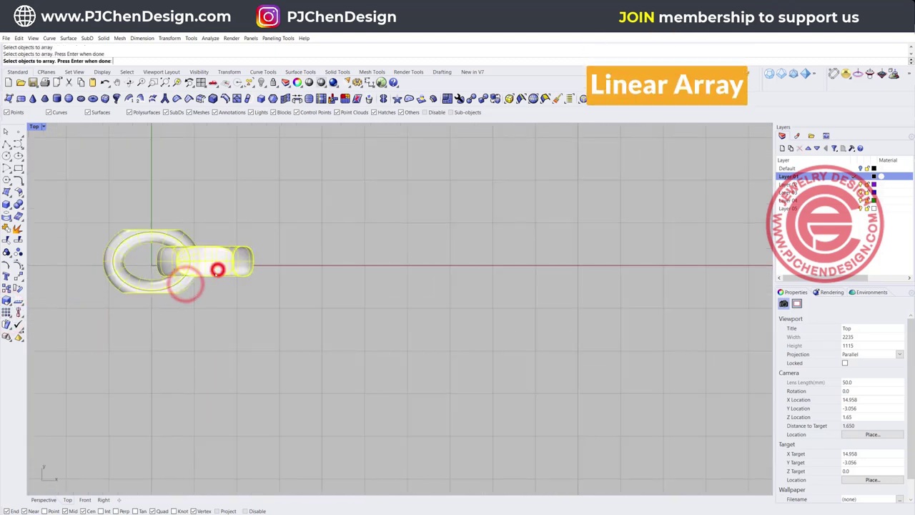
pyautogui.press('Return')
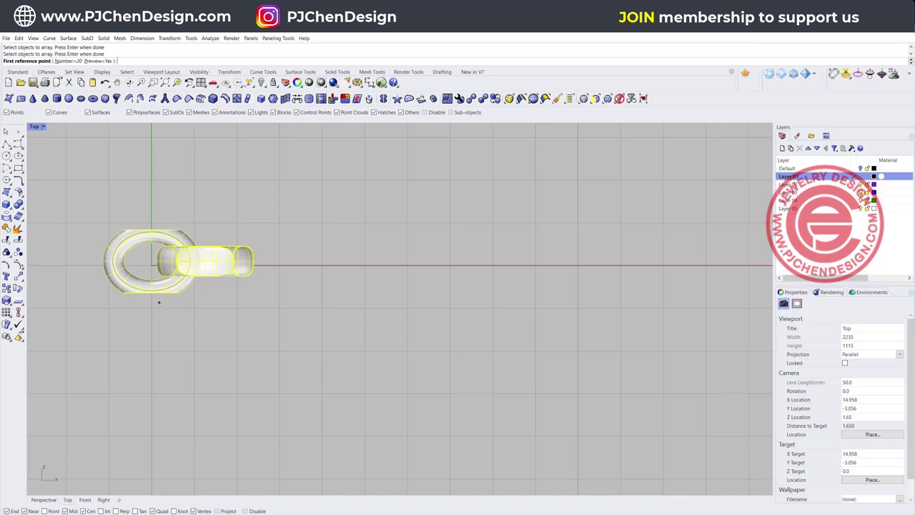
pyautogui.click(158, 303)
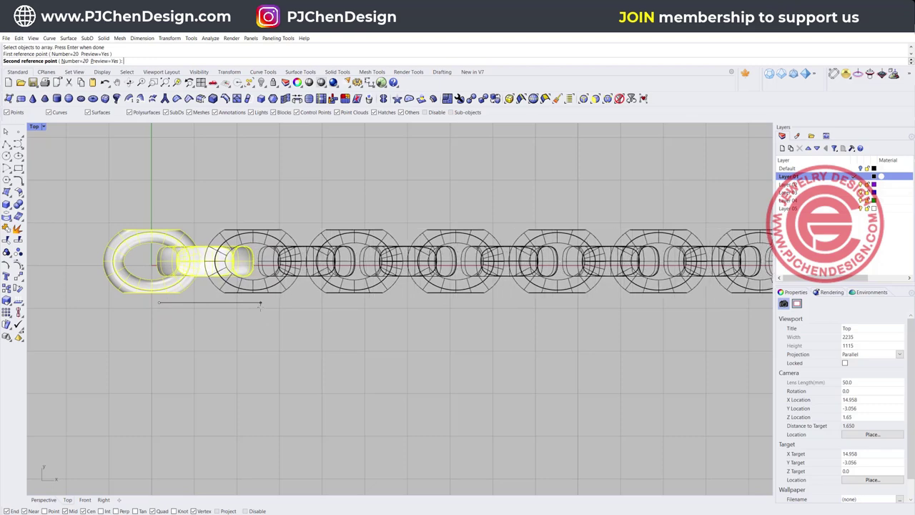
pyautogui.click(260, 303)
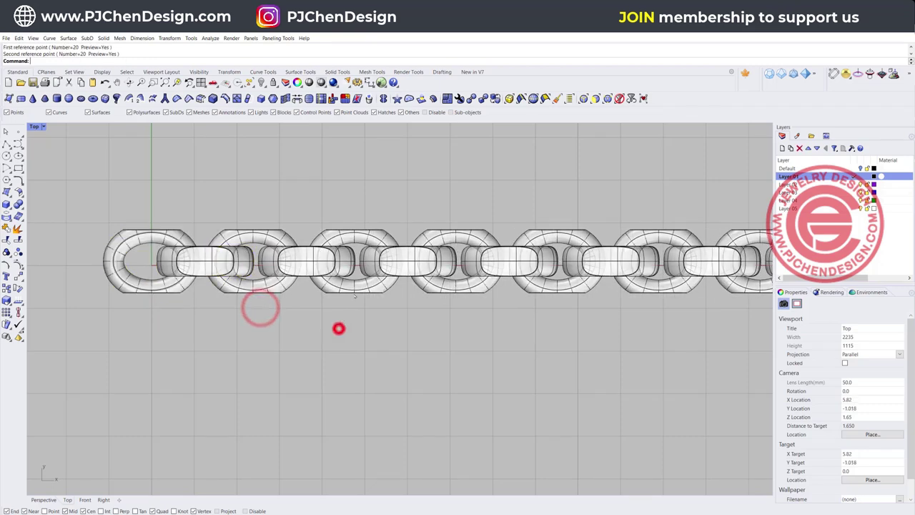
pyautogui.scroll(-5, 339, 327)
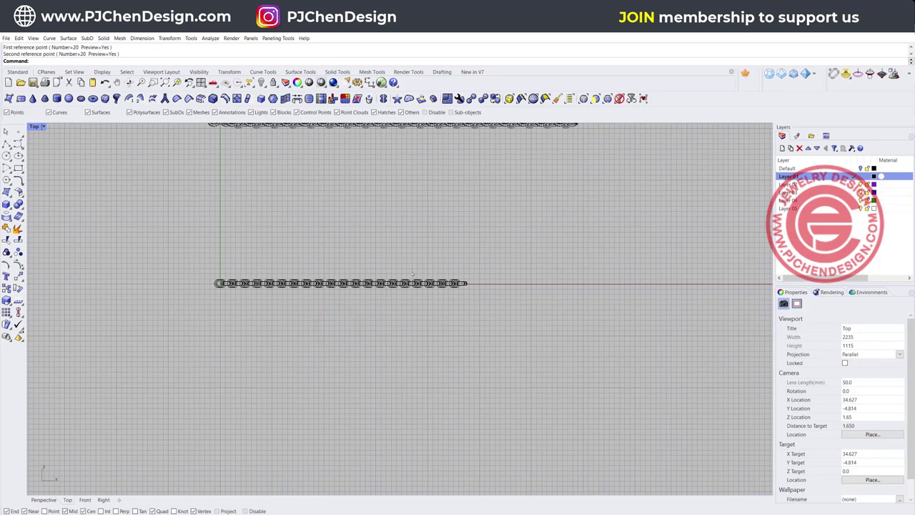
pyautogui.scroll(3, 413, 277)
pyautogui.scroll(-5, 400, 275)
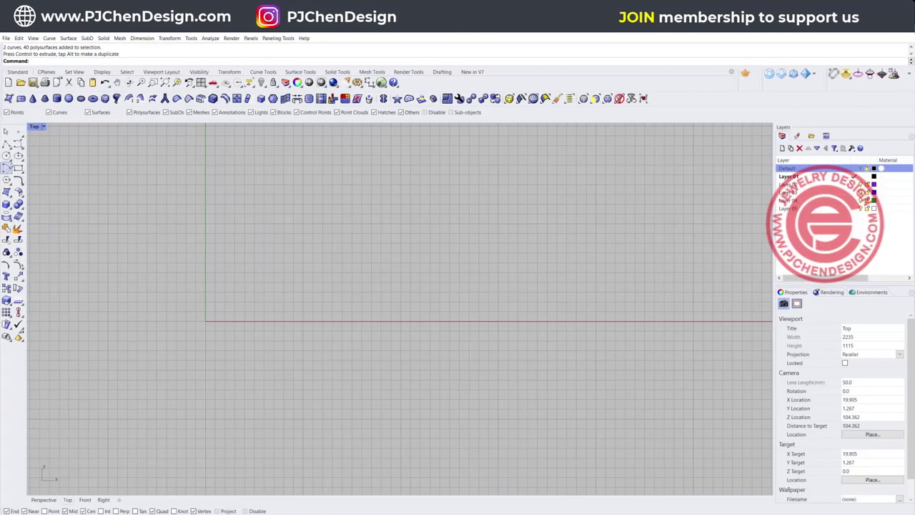
# Draw a circle centred on the origin in the Top view and add a copy rotated 90 degrees about the X axis
pyautogui.click(7, 155)
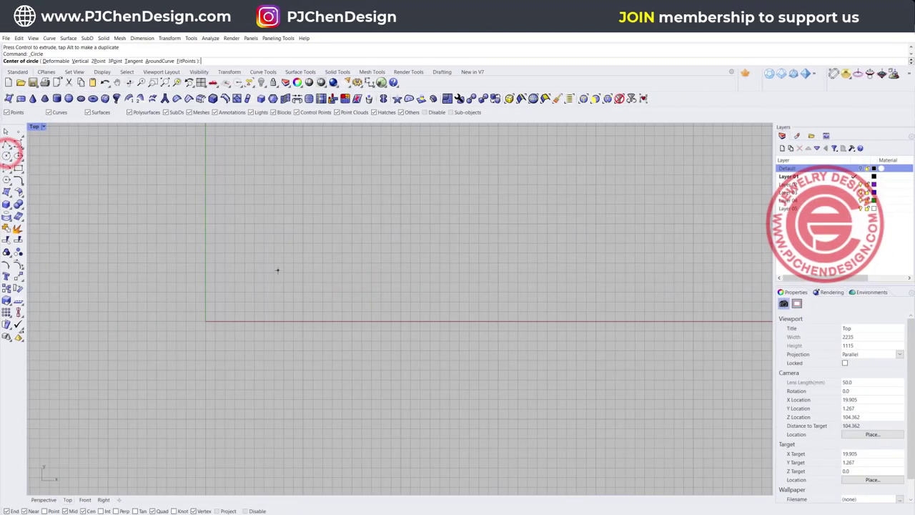
pyautogui.click(215, 308)
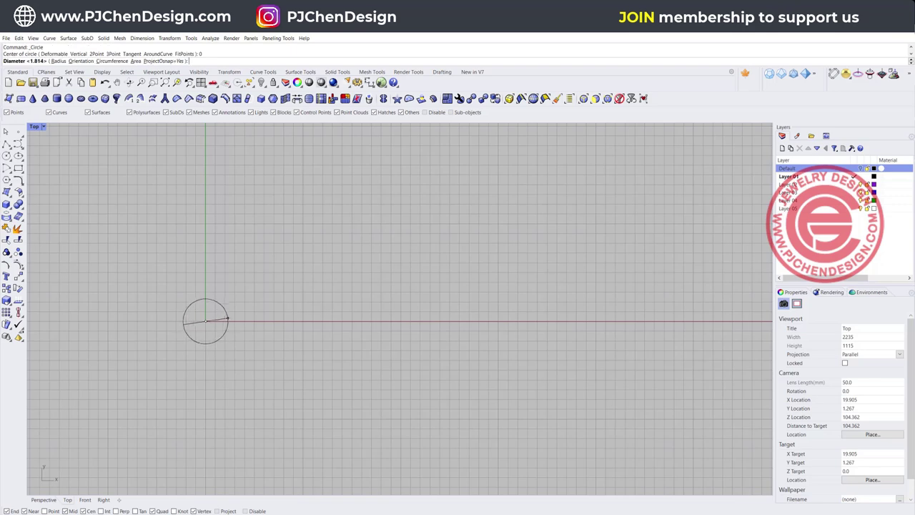
pyautogui.click(218, 320)
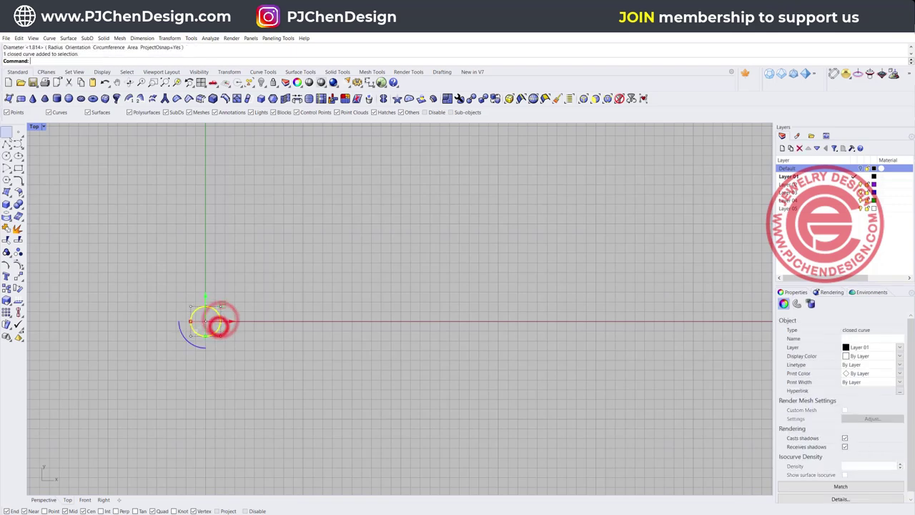
pyautogui.doubleClick(33, 126)
pyautogui.scroll(-6, 557, 378)
pyautogui.moveTo(528, 403); pyautogui.dragTo(609, 419)
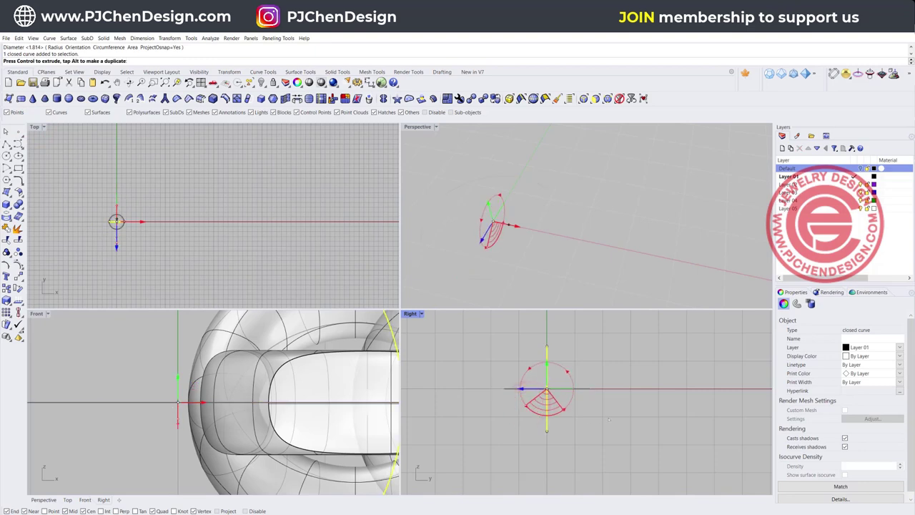
pyautogui.press('Escape')
pyautogui.click(552, 234)
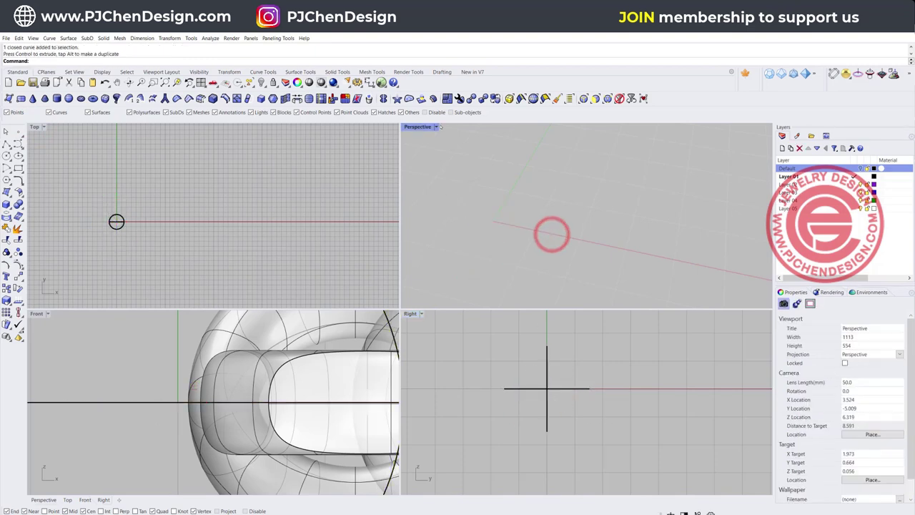
# Set the Perspective view to Ghosted display and maximize it around the crossed circles
pyautogui.click(436, 126)
pyautogui.click(428, 181)
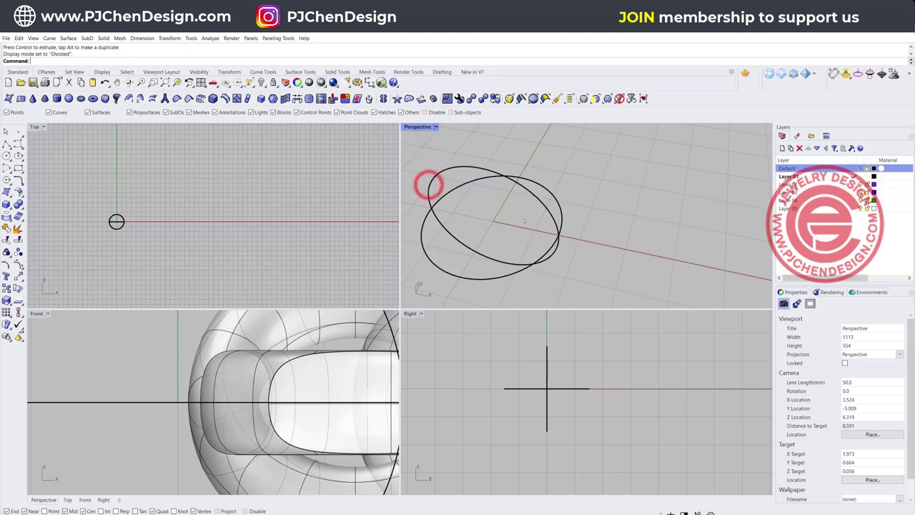
pyautogui.scroll(-6, 524, 220)
pyautogui.moveTo(524, 220); pyautogui.dragTo(464, 164, button='right')
pyautogui.doubleClick(418, 126)
pyautogui.moveTo(348, 254); pyautogui.dragTo(349, 282, button='right')
# Try piping both crossed circles with a round-capped pipe of diameter 1
pyautogui.moveTo(359, 341); pyautogui.dragTo(260, 282)
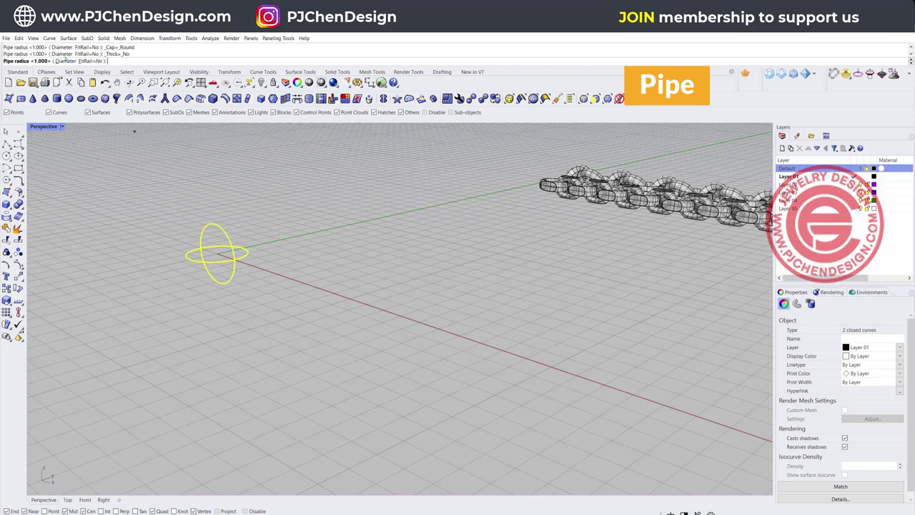
pyautogui.click(64, 60)
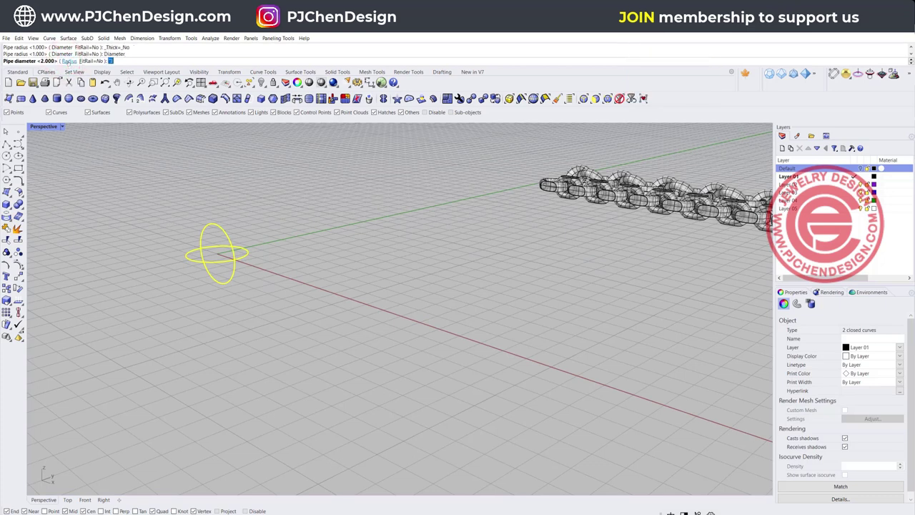
pyautogui.write('1')
pyautogui.press('Return')
pyautogui.click(335, 274)
# Show the piped circles in Rendered display and examine how the pipes meet at their crossings
pyautogui.scroll(-2, 244, 256)
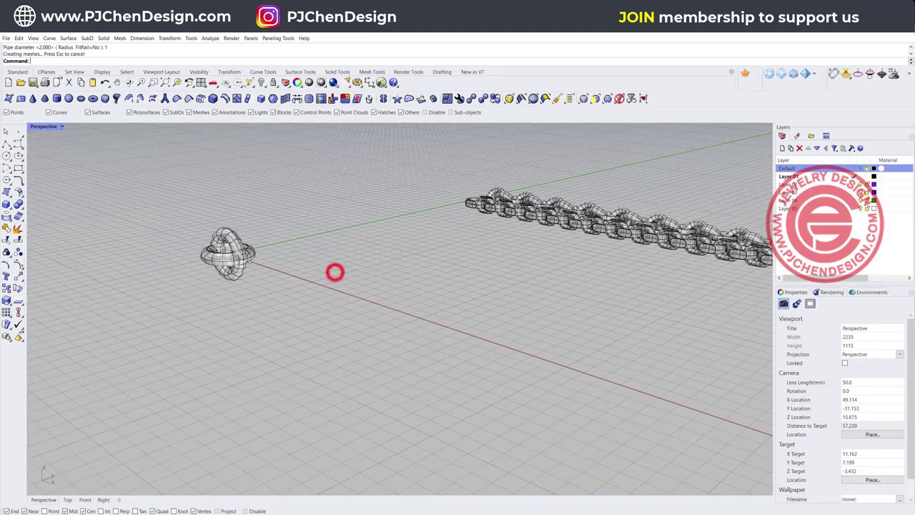
pyautogui.scroll(6, 245, 256)
pyautogui.keyDown('shift'); pyautogui.moveTo(244, 256); pyautogui.dragTo(353, 343, button='right'); pyautogui.keyUp('shift')
pyautogui.moveTo(188, 253); pyautogui.dragTo(135, 189, button='right')
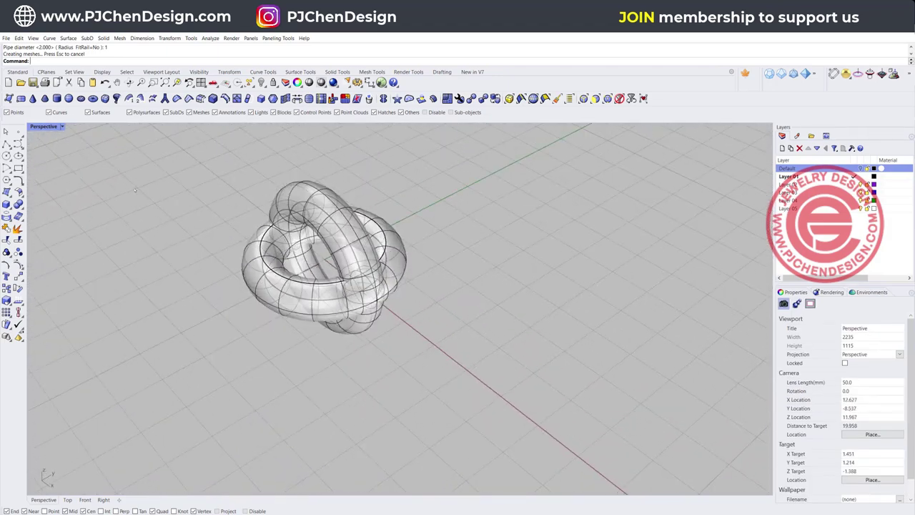
pyautogui.click(61, 127)
pyautogui.click(59, 176)
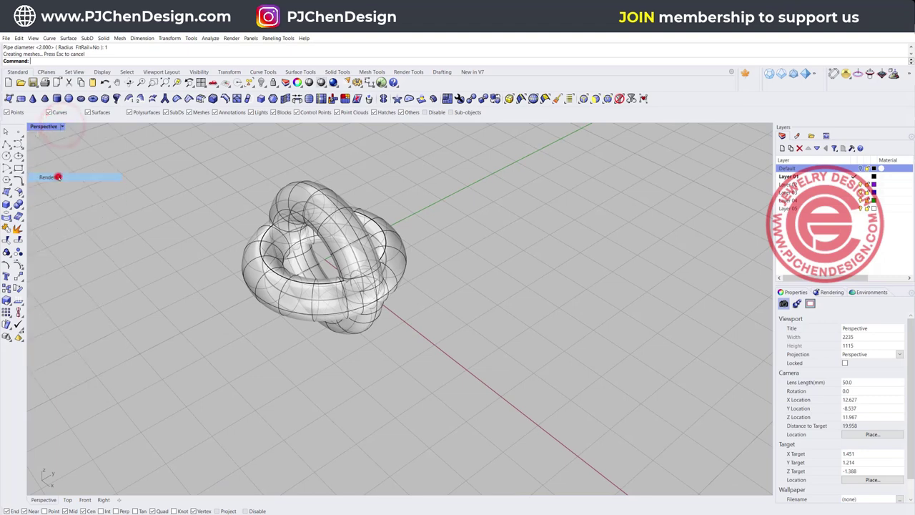
pyautogui.click(453, 334)
pyautogui.scroll(6, 373, 296)
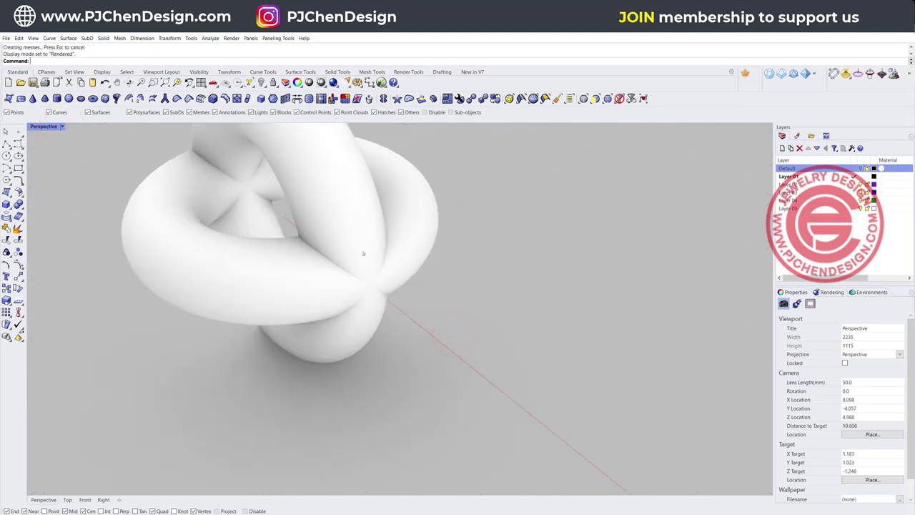
pyautogui.scroll(-3, 361, 257)
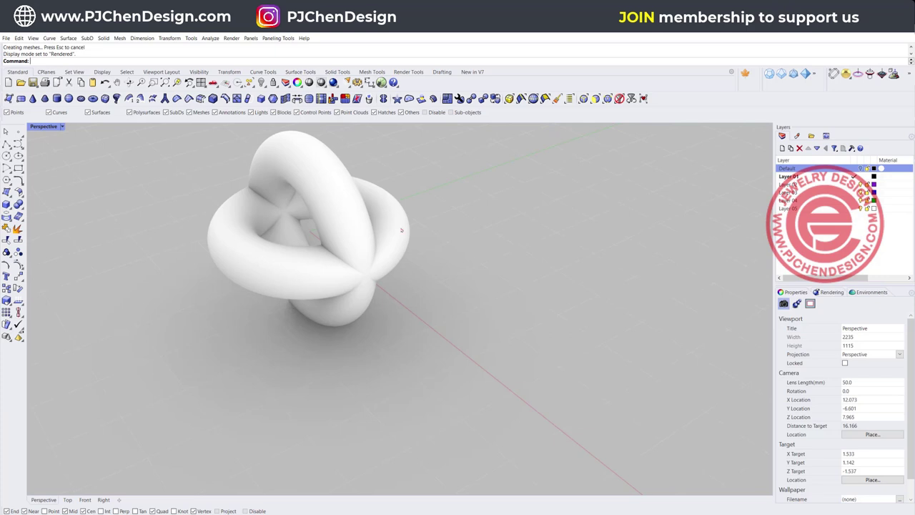
# Undo the last pipe operation and return the Perspective view to Ghosted display
pyautogui.click(401, 229)
pyautogui.hotkey('ctrl', 'z')
pyautogui.click(61, 126)
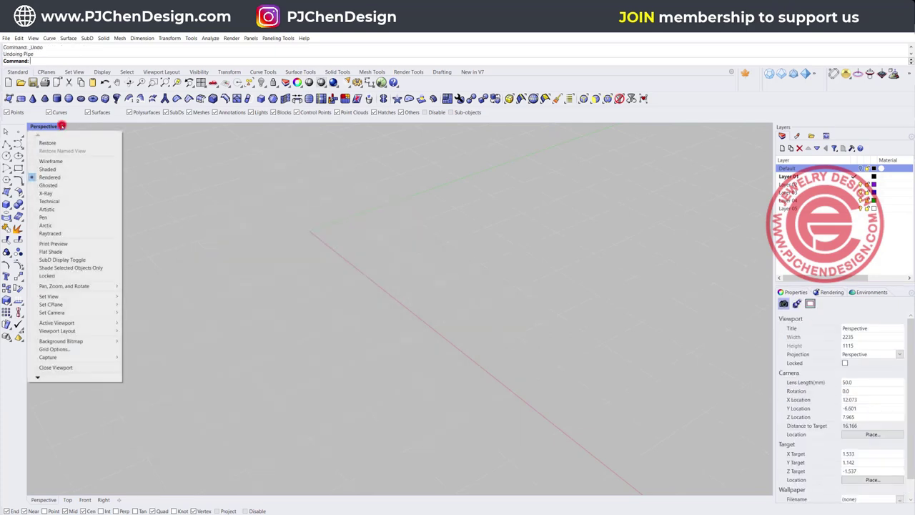
pyautogui.click(59, 185)
pyautogui.keyDown('shift'); pyautogui.moveTo(282, 258); pyautogui.dragTo(290, 276, button='right'); pyautogui.keyUp('shift')
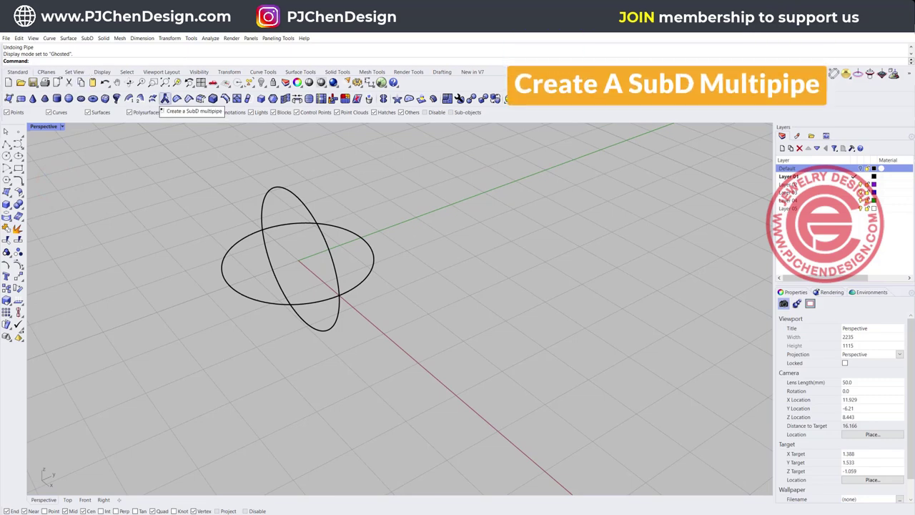
# Try a SubD MultiPipe on both crossed circles with radius 0.5 and 0 strut divisions, and undo it
pyautogui.click(164, 96)
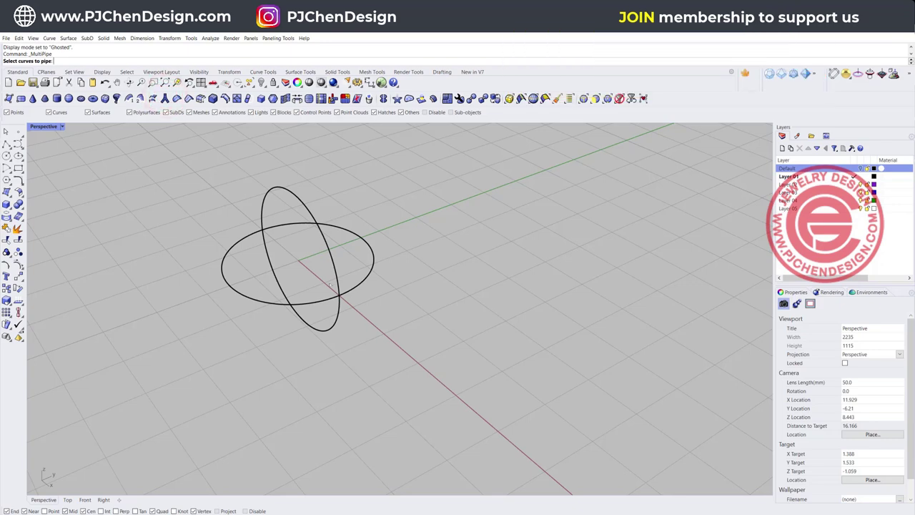
pyautogui.moveTo(388, 328); pyautogui.dragTo(314, 276)
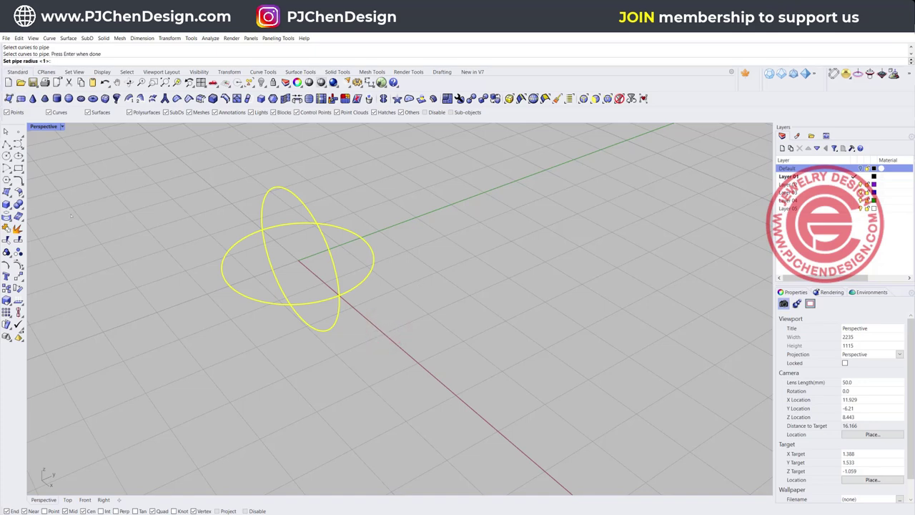
pyautogui.write('.5')
pyautogui.press('Return')
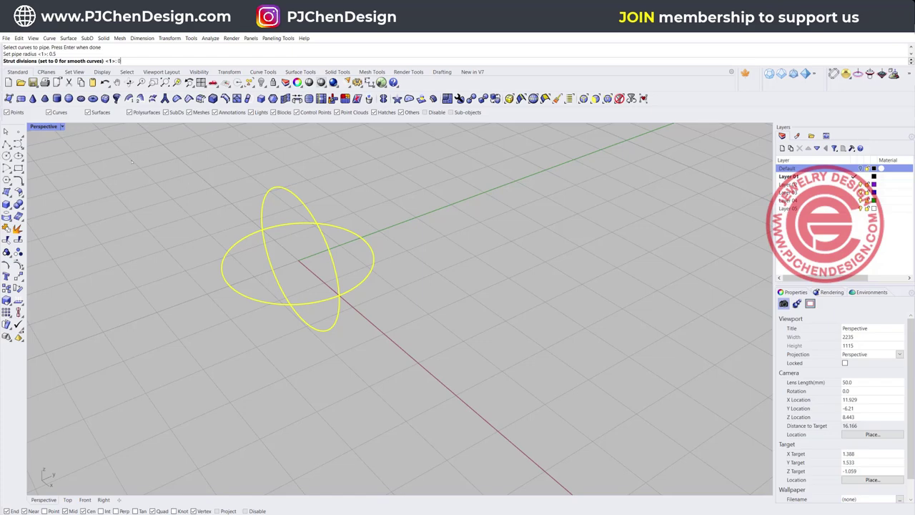
pyautogui.press('Return')
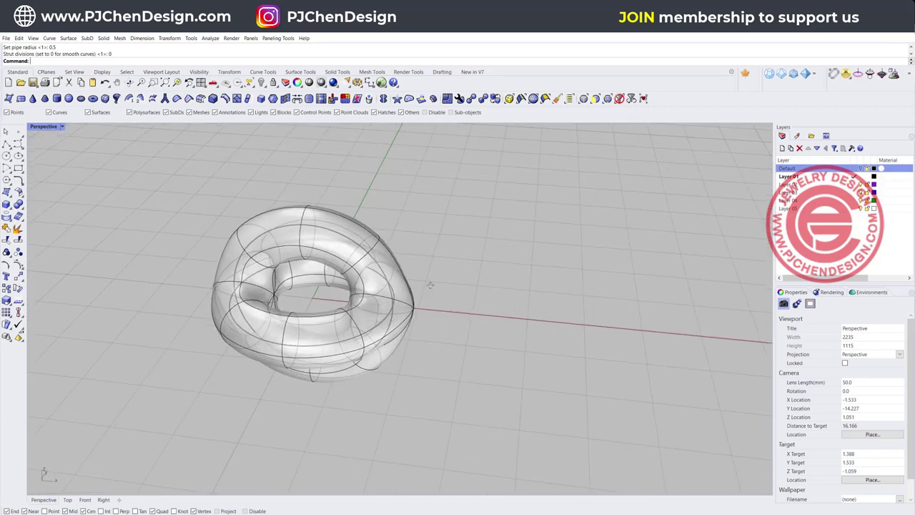
pyautogui.moveTo(400, 308); pyautogui.dragTo(392, 260, button='right')
pyautogui.hotkey('ctrl', 'z')
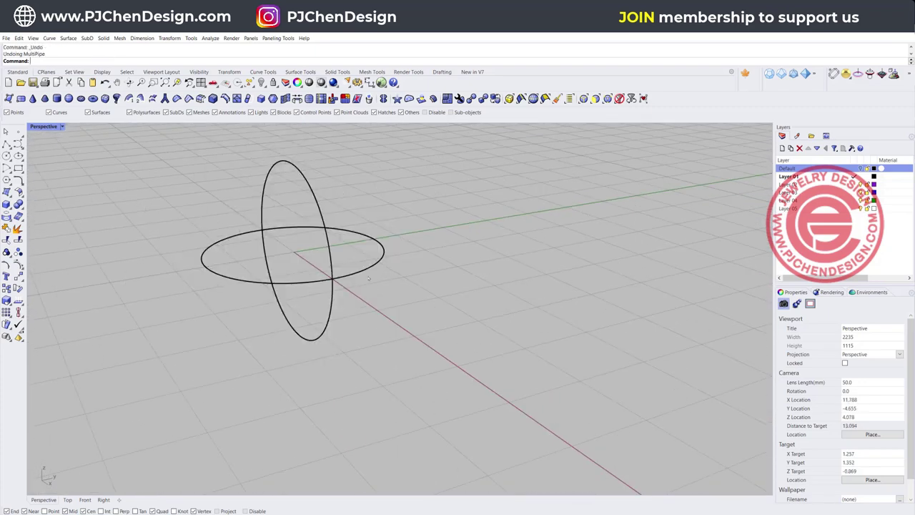
# Try the SubD MultiPipe on both crossed circles with radius 0.3, inspect the joints, and undo it
pyautogui.rightClick(363, 306)
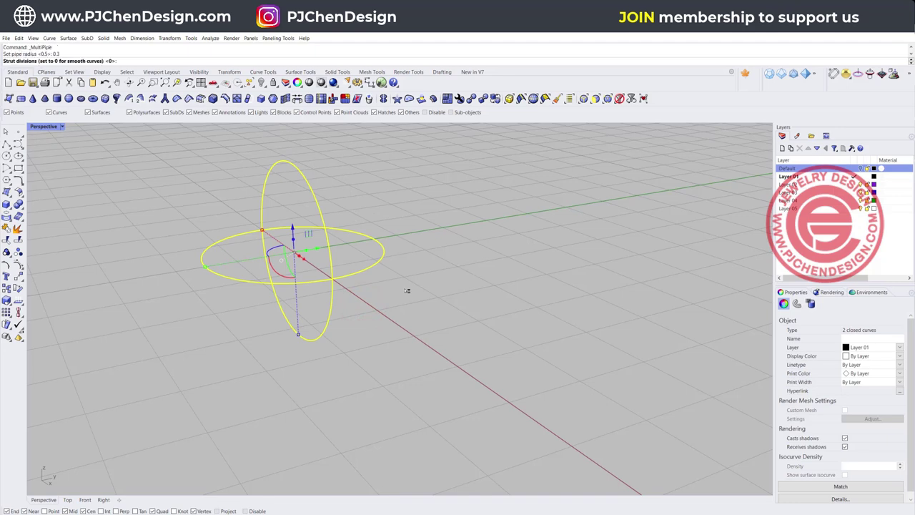
pyautogui.press('Return')
pyautogui.scroll(-2, 405, 290)
pyautogui.click(415, 272)
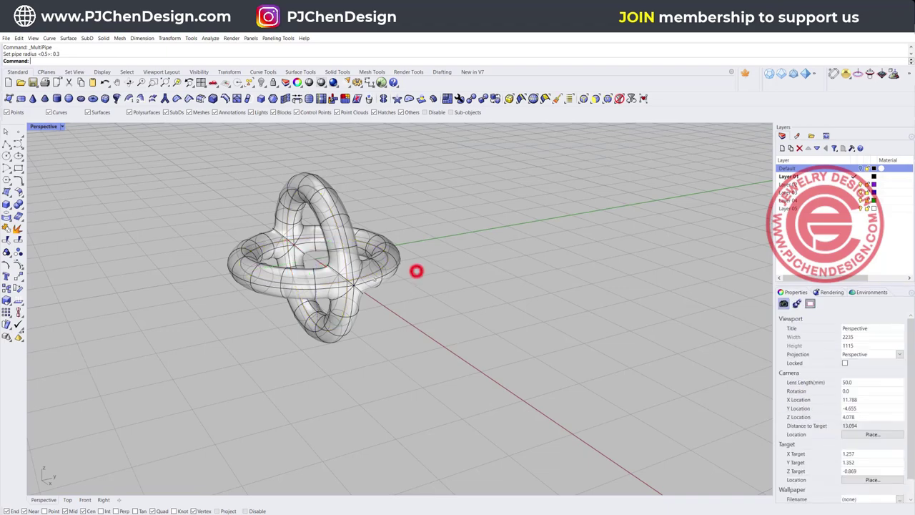
pyautogui.moveTo(416, 271); pyautogui.dragTo(424, 349, button='right')
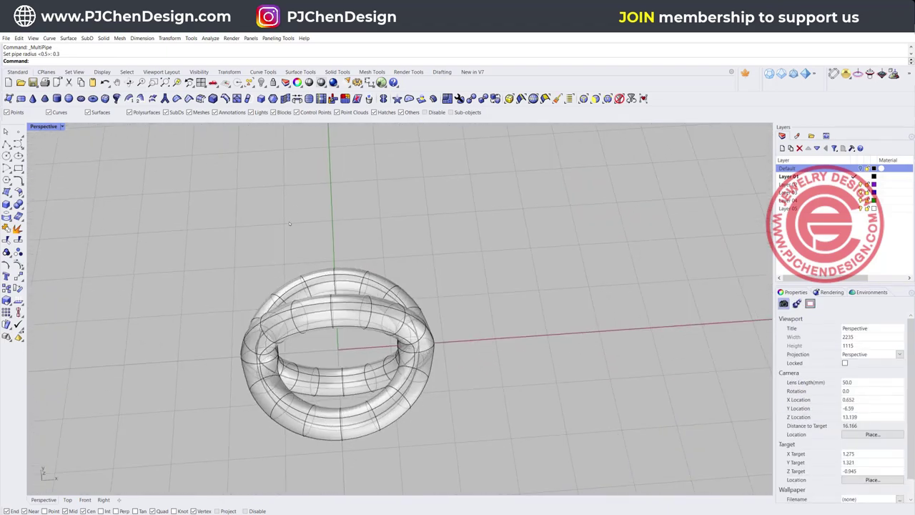
pyautogui.hotkey('ctrl', 'z')
# Draw a smaller circle by diameter in the Top view, starting at the large circle's right quadrant and extending outward along the X axis
pyautogui.doubleClick(46, 127)
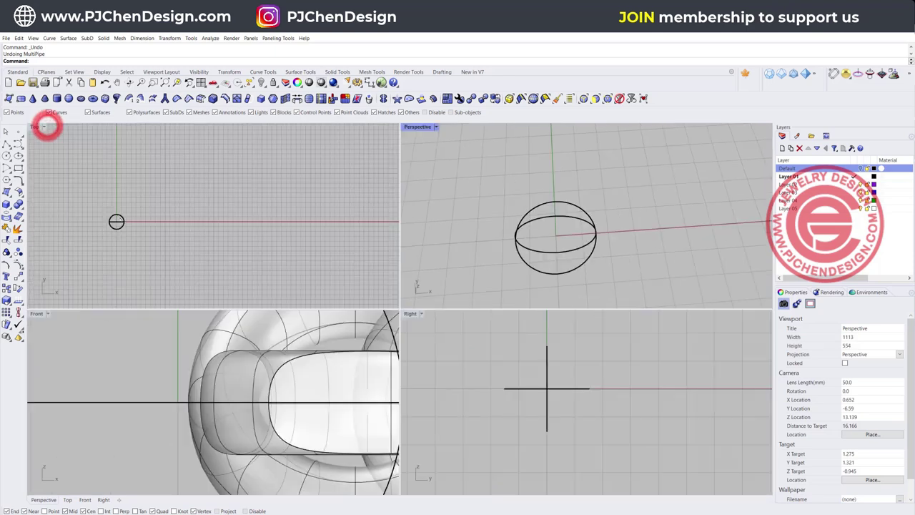
pyautogui.scroll(12, 120, 220)
pyautogui.moveTo(120, 221); pyautogui.dragTo(150, 186, button='right')
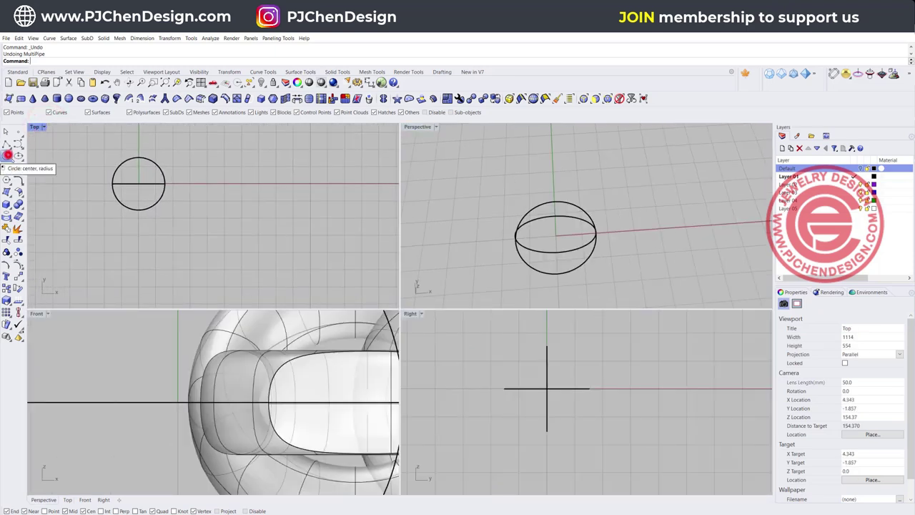
pyautogui.click(7, 154)
pyautogui.click(29, 159)
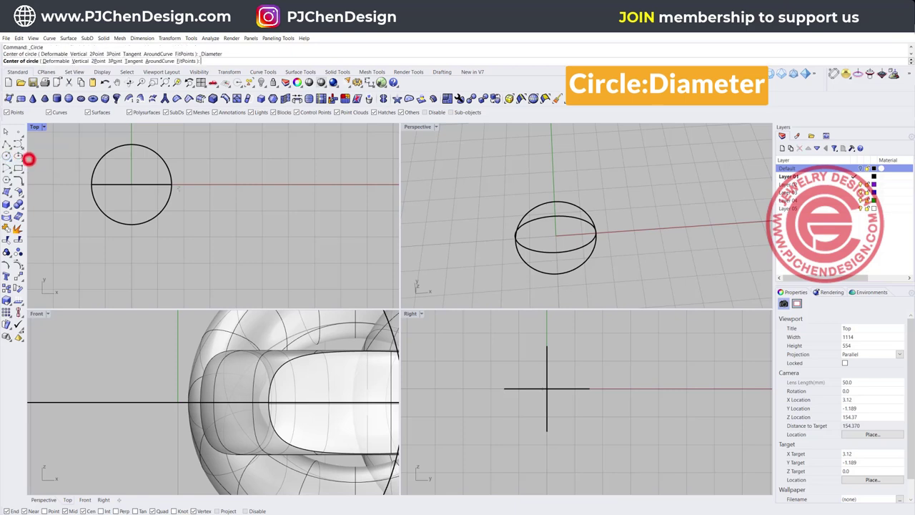
pyautogui.click(172, 184)
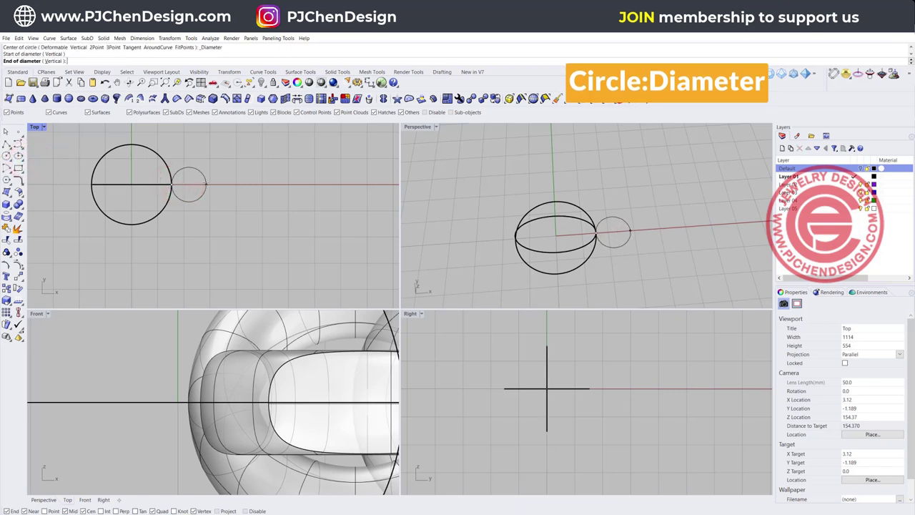
pyautogui.click(212, 184)
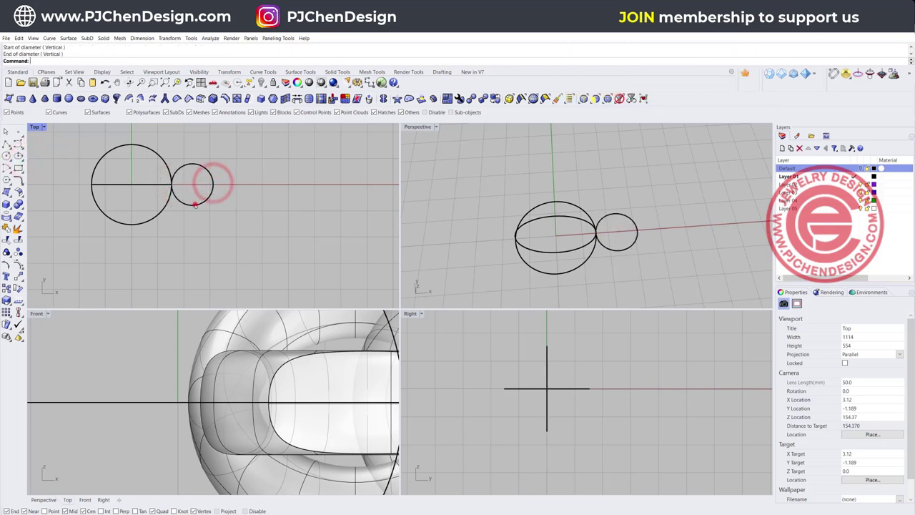
# Mirror the small circle to the opposite side of the large circle across the vertical line through its centre
pyautogui.click(18, 278)
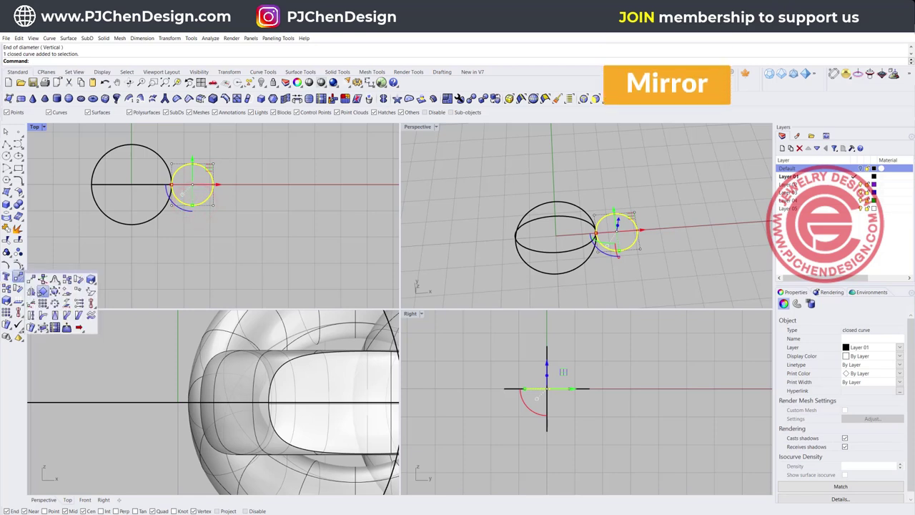
pyautogui.click(31, 288)
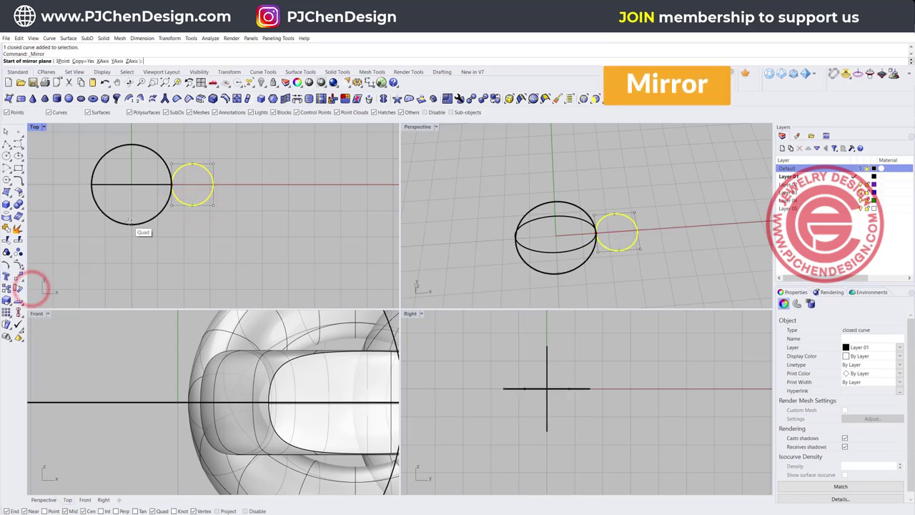
pyautogui.click(130, 222)
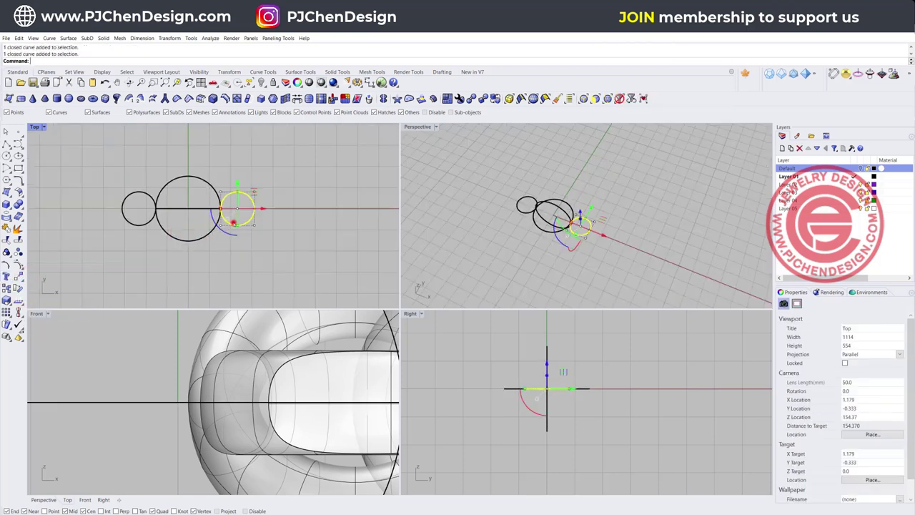
# Rotate the right small circle about the X axis so it stands upright, perpendicular to the left one
pyautogui.click(233, 223)
pyautogui.moveTo(528, 408); pyautogui.dragTo(628, 407)
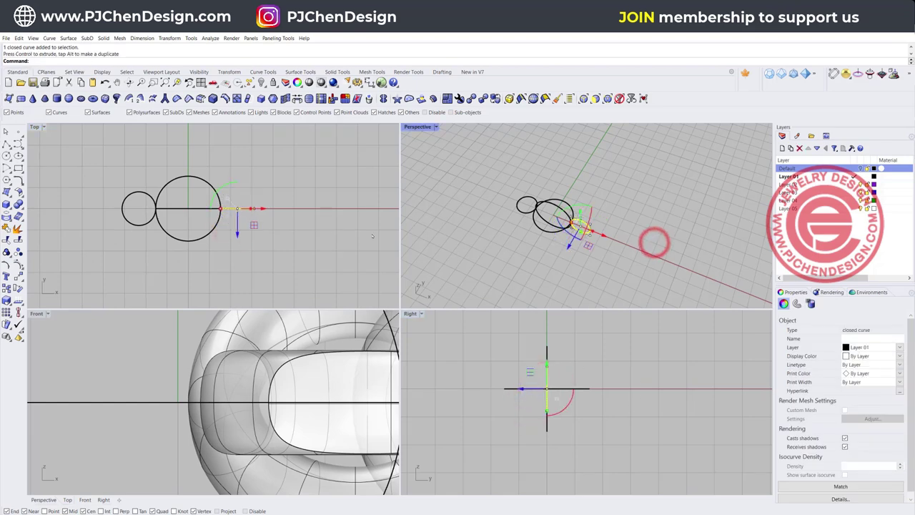
pyautogui.click(262, 233)
# Create a SubD MultiPipe of radius 0.3 with uncapped ends from all four circles
pyautogui.moveTo(288, 253); pyautogui.dragTo(133, 192)
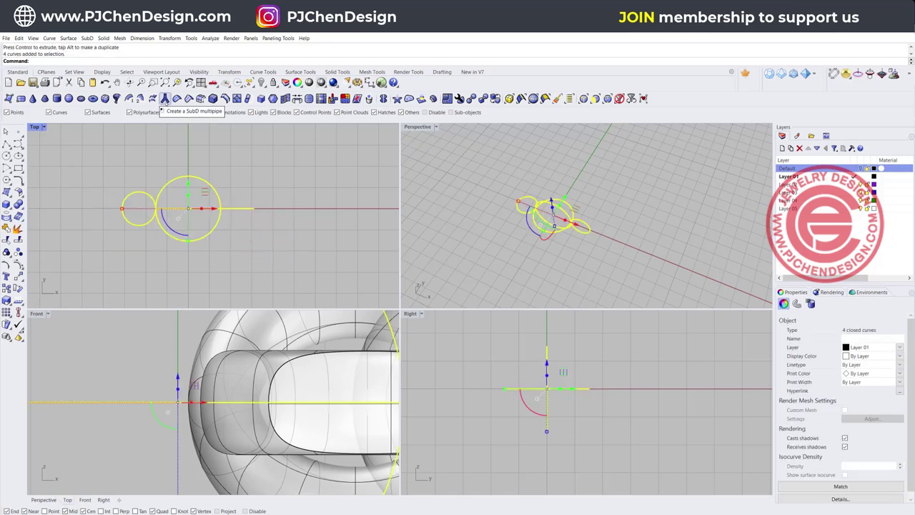
pyautogui.click(164, 99)
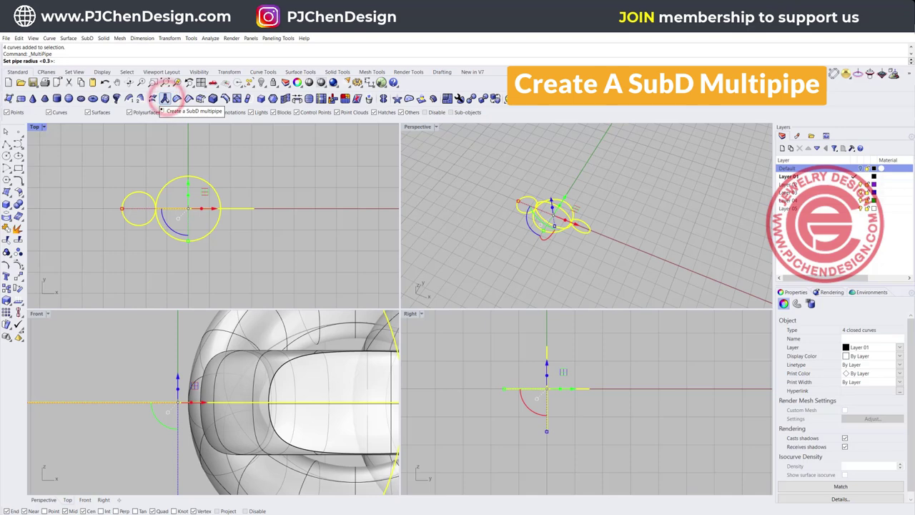
pyautogui.press('Return')
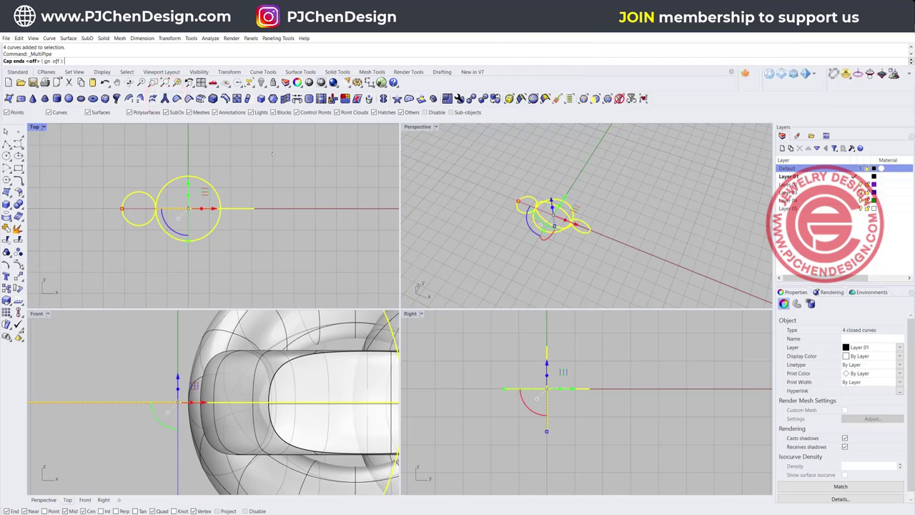
pyautogui.press('Return')
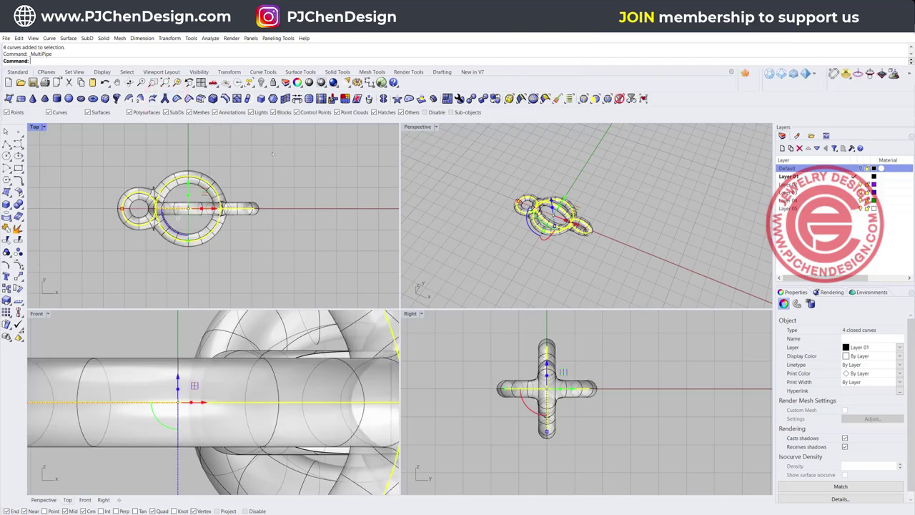
pyautogui.click(274, 176)
pyautogui.scroll(6, 587, 202)
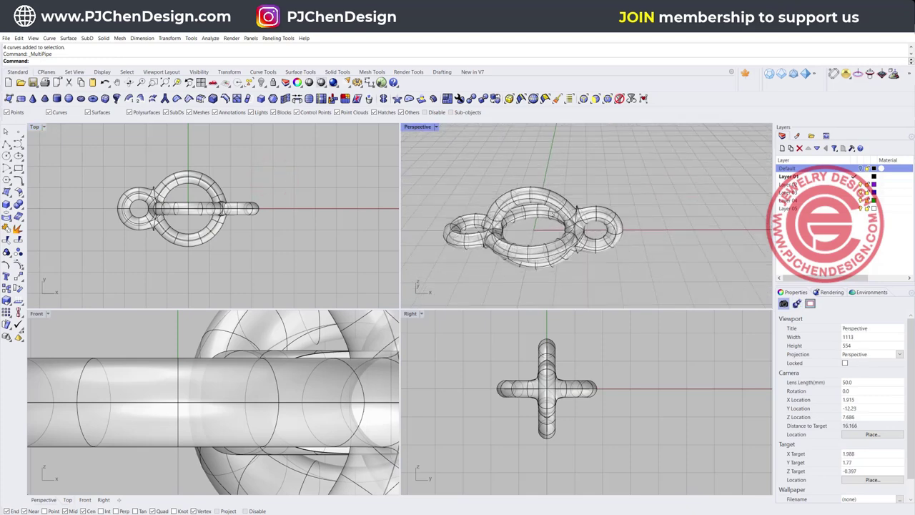
# Copy the SubD link in place and array it linearly as 20 items along the X axis, with neighbouring end rings interlocking
pyautogui.scroll(-4, 214, 209)
pyautogui.click(239, 207)
pyautogui.scroll(-2, 239, 207)
pyautogui.doubleClick(34, 125)
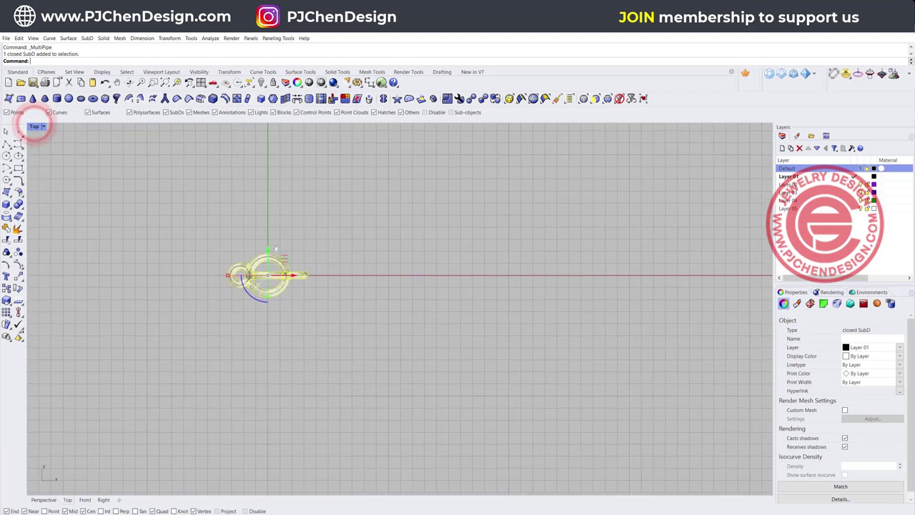
pyautogui.rightClick(5, 288)
pyautogui.click(6, 314)
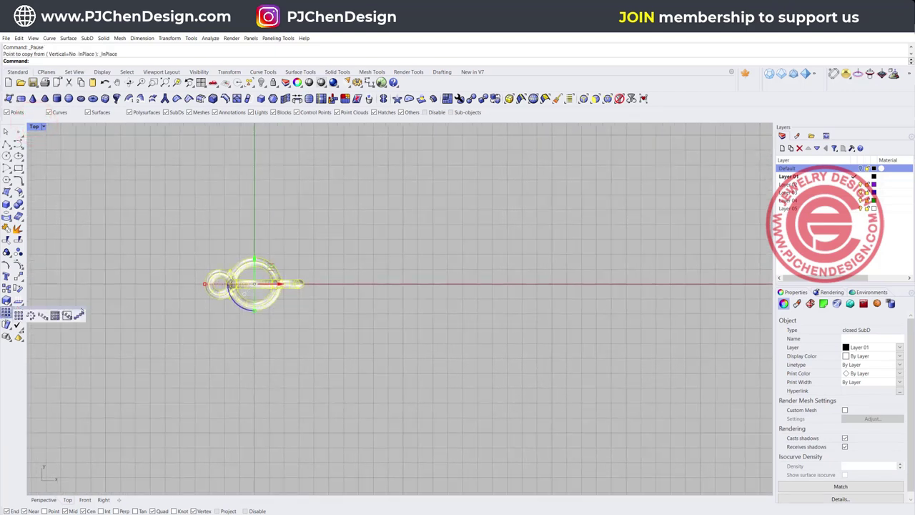
pyautogui.click(79, 315)
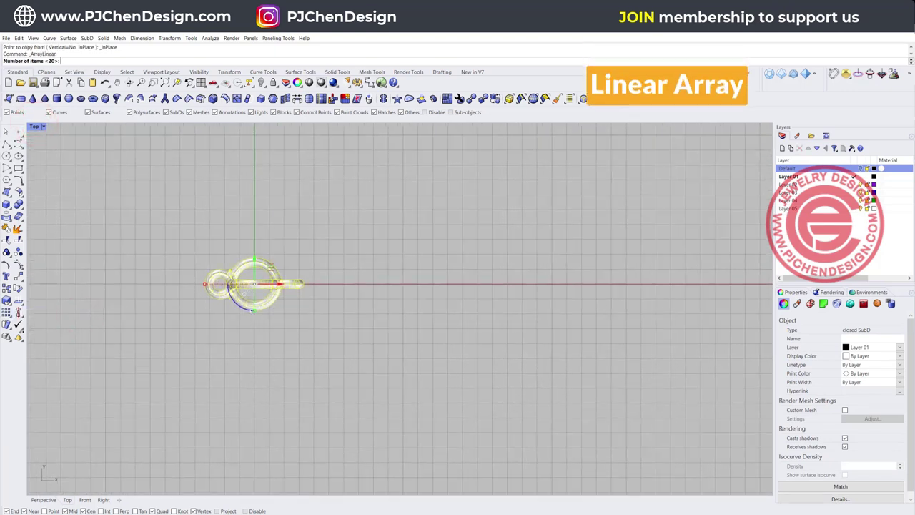
pyautogui.click(247, 318)
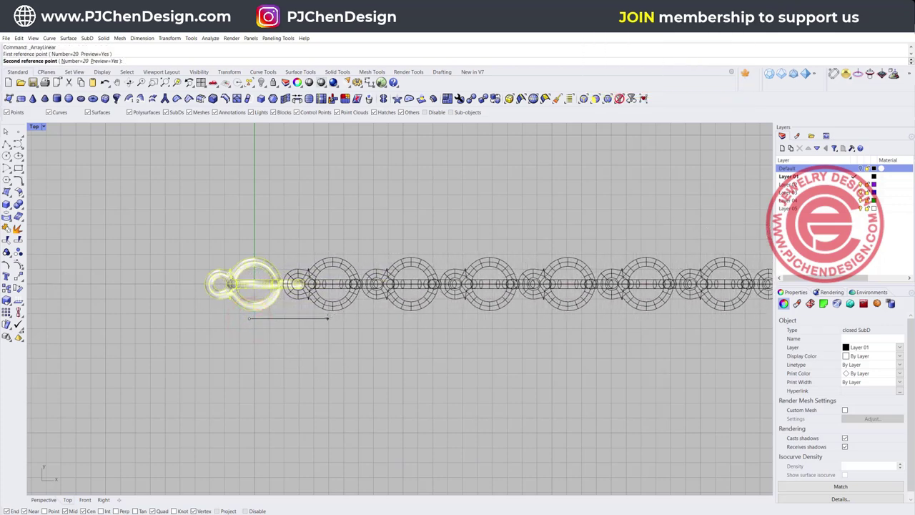
pyautogui.click(327, 318)
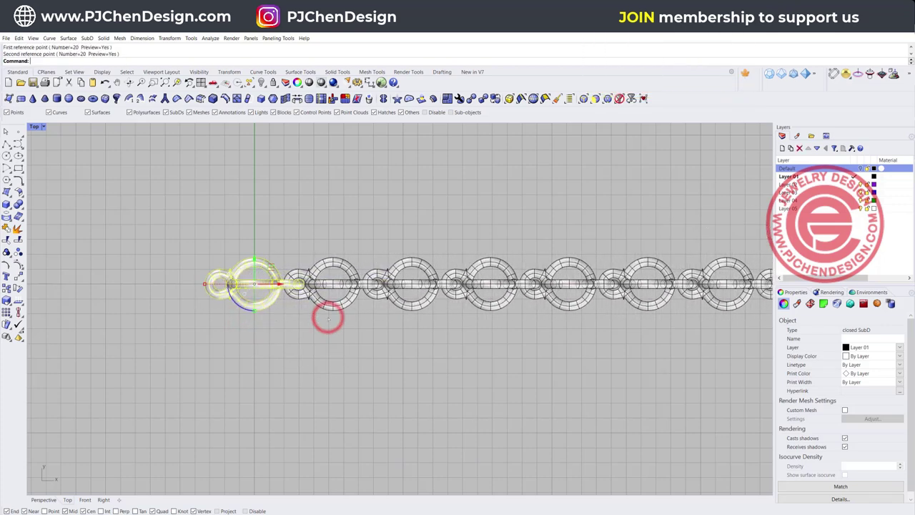
# Show the Perspective view maximized in Rendered display and examine the new chain beside the two earlier ones
pyautogui.doubleClick(34, 127)
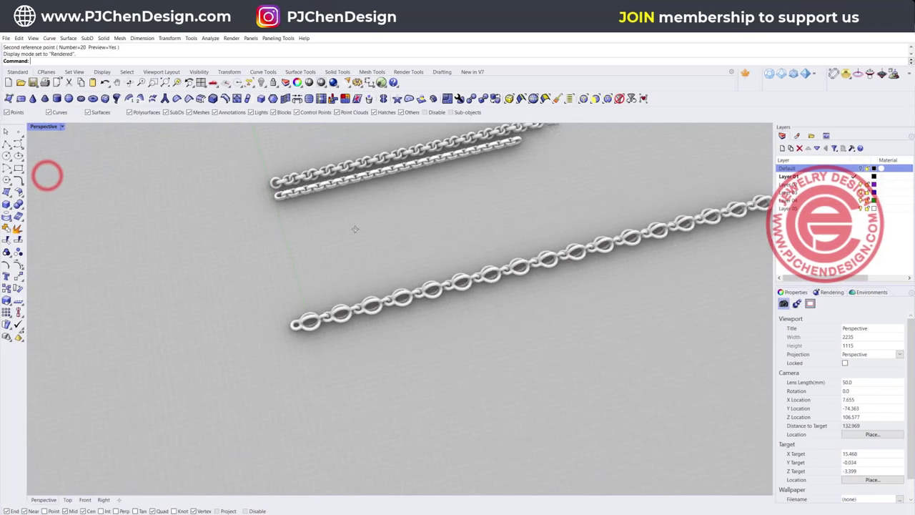
pyautogui.moveTo(45, 174); pyautogui.dragTo(314, 255, button='right')
pyautogui.scroll(-6, 317, 254)
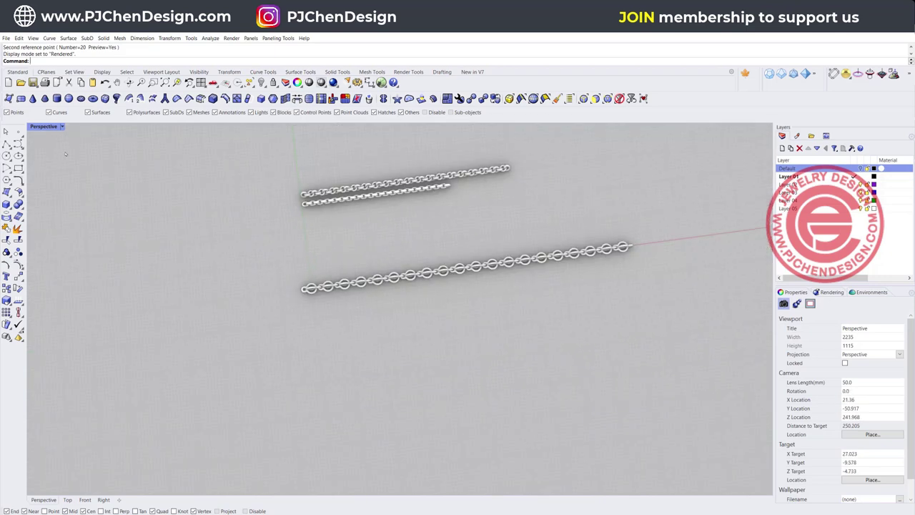
# Copy the first few links of the uppermost round-link chain to the empty space below the two narrow chains in the Top view
pyautogui.doubleClick(41, 125)
pyautogui.click(33, 126)
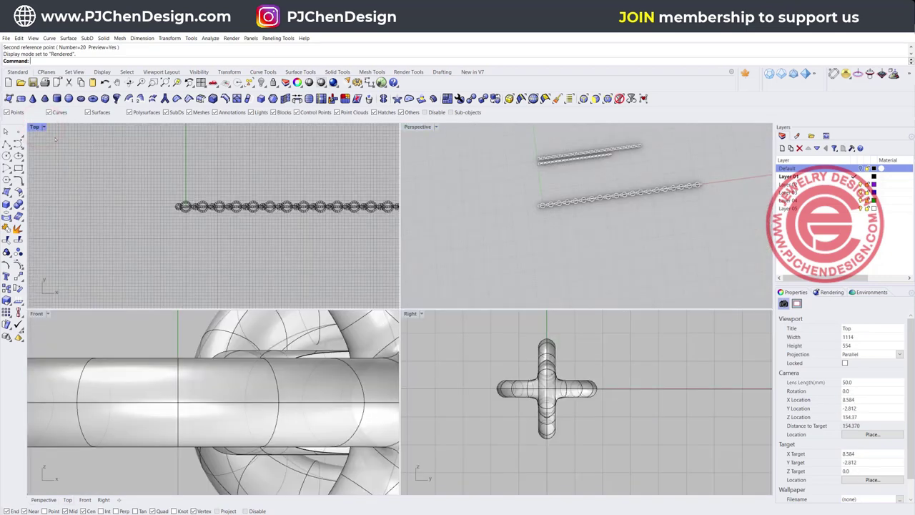
pyautogui.doubleClick(32, 127)
pyautogui.scroll(-12, 221, 177)
pyautogui.moveTo(295, 165); pyautogui.dragTo(218, 244, button='right')
pyautogui.scroll(10, 218, 245)
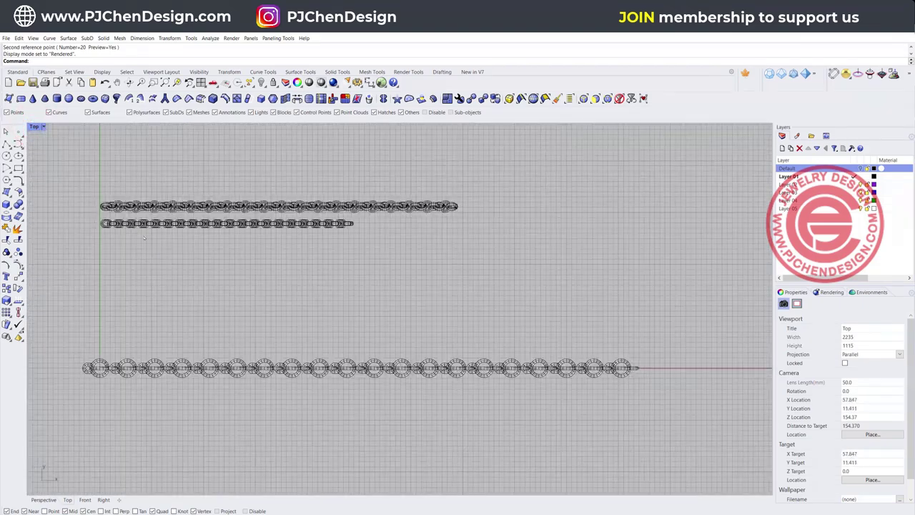
pyautogui.scroll(3, 115, 208)
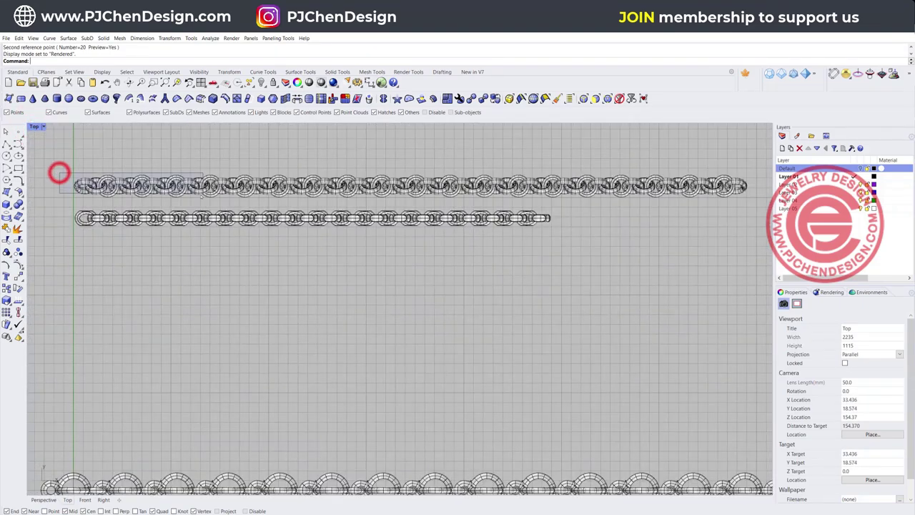
pyautogui.moveTo(60, 172); pyautogui.dragTo(201, 204)
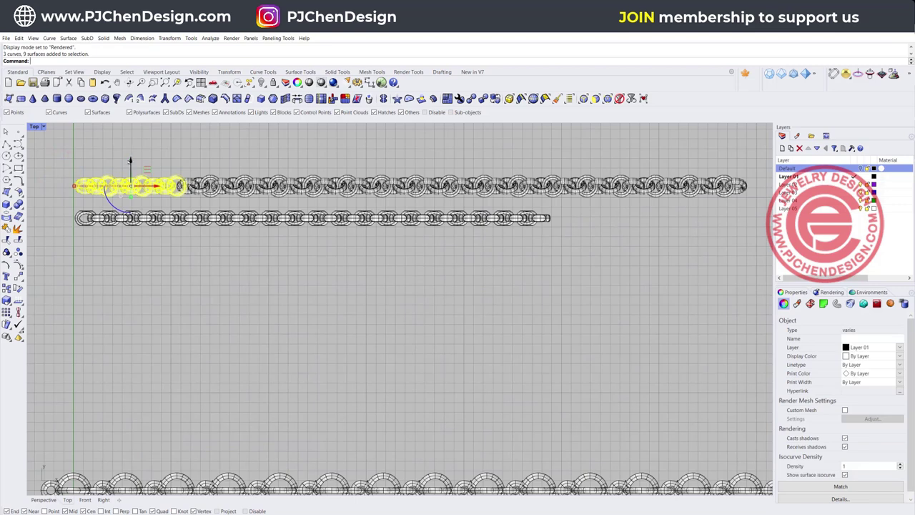
pyautogui.keyDown('alt'); pyautogui.moveTo(130, 161); pyautogui.dragTo(130, 260); pyautogui.keyUp('alt')
# Copy the crossed-circle SubD link from the lowest chain to the end of the short round-link piece, turned 180 degrees and interlocked with the last ring
pyautogui.click(93, 450)
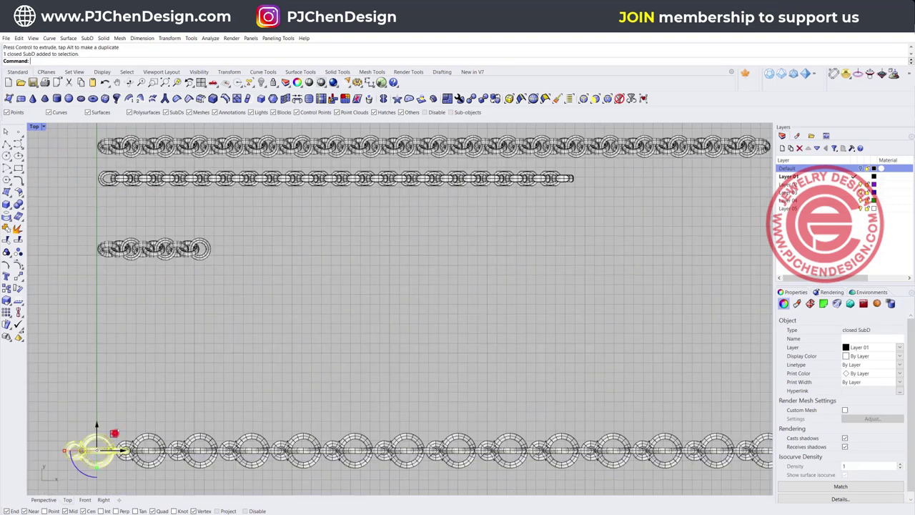
pyautogui.moveTo(114, 433); pyautogui.dragTo(244, 243)
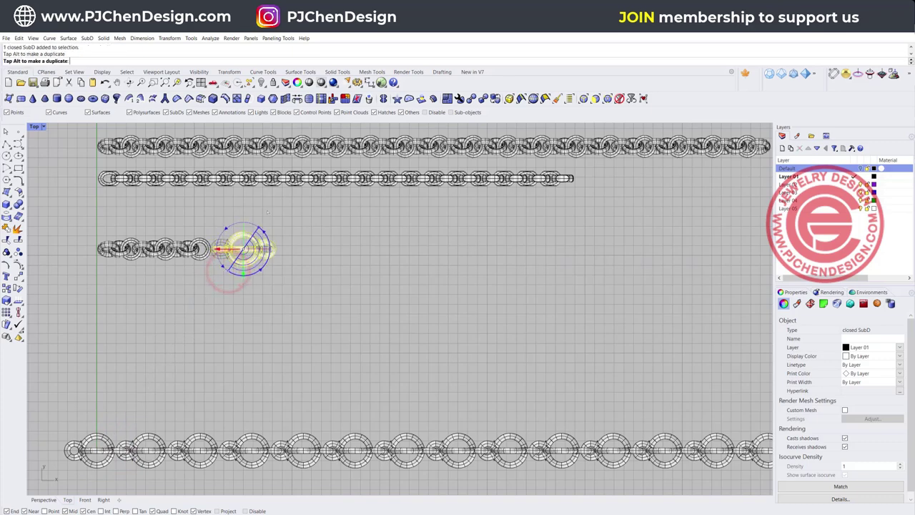
pyautogui.scroll(4, 221, 254)
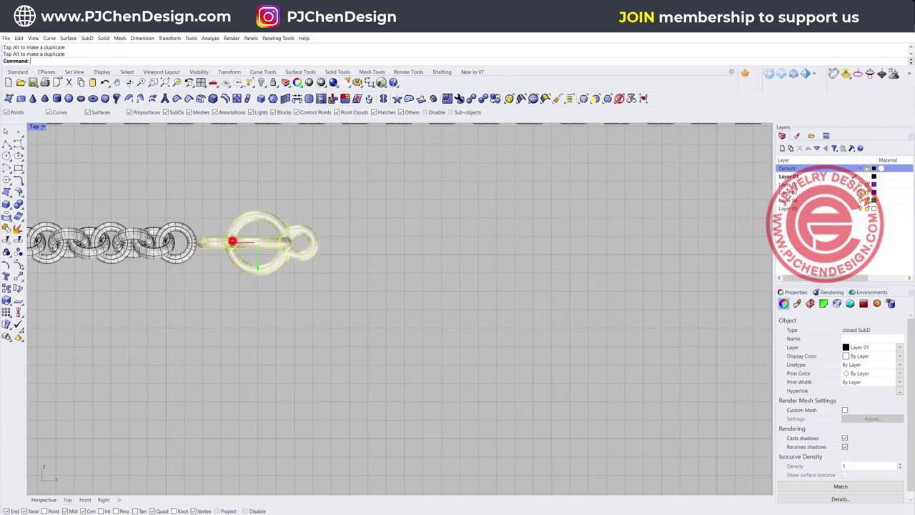
pyautogui.click(265, 333)
pyautogui.scroll(-4, 265, 333)
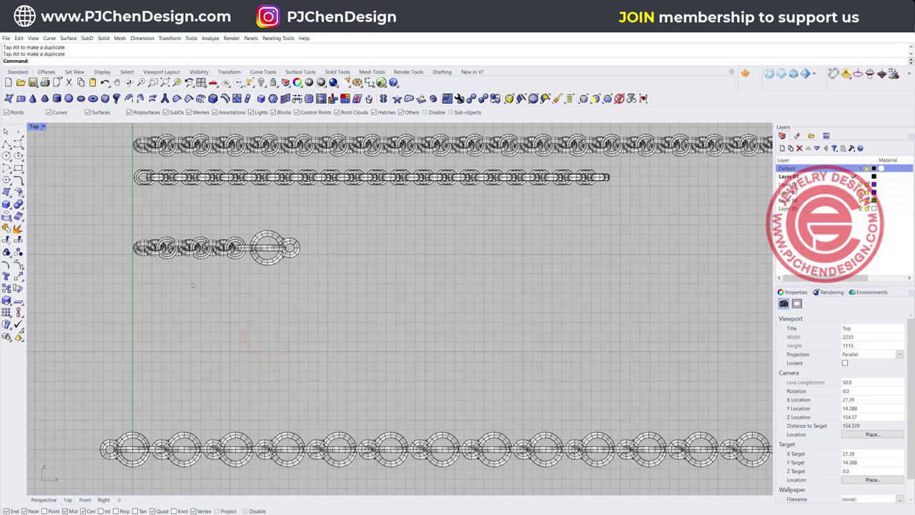
# Array the short round-link piece with its SubD link linearly as 4 items along the X axis, joining each SubD link to the next ring
pyautogui.moveTo(97, 221); pyautogui.dragTo(394, 288)
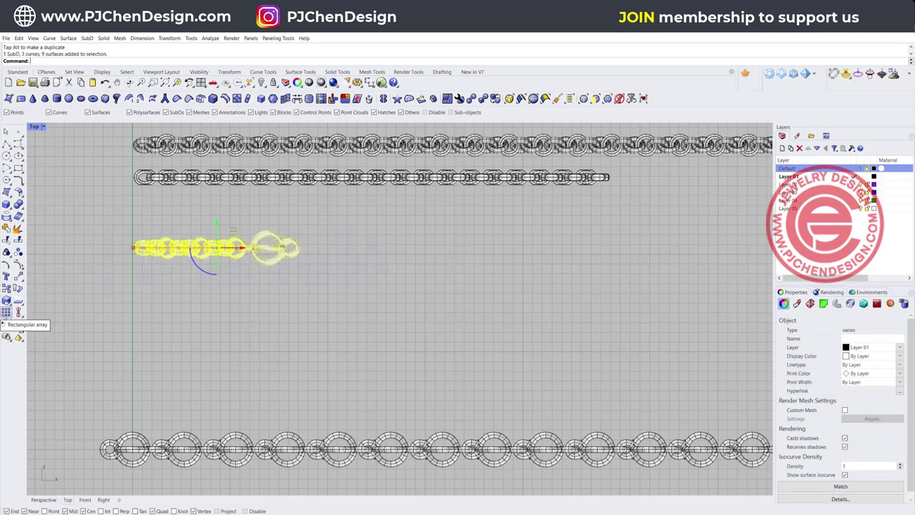
pyautogui.click(6, 313)
pyautogui.click(81, 316)
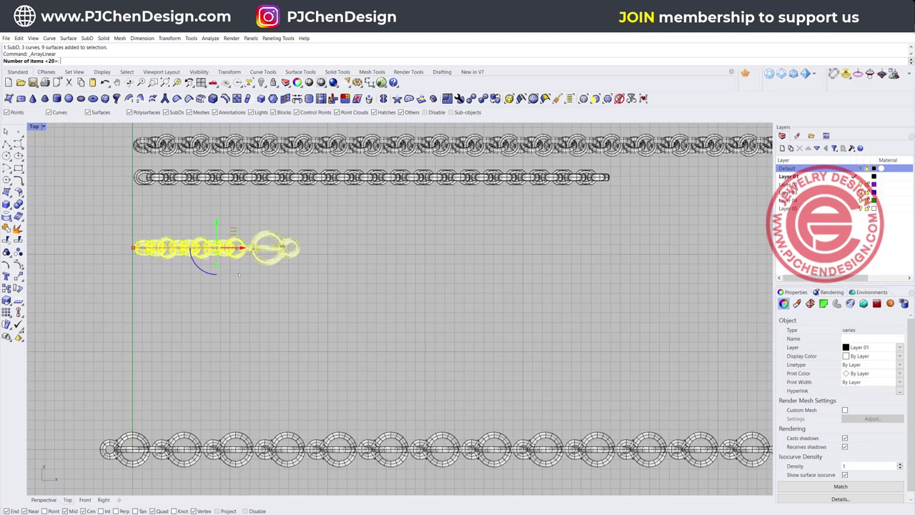
pyautogui.write('4')
pyautogui.press('Return')
pyautogui.click(227, 284)
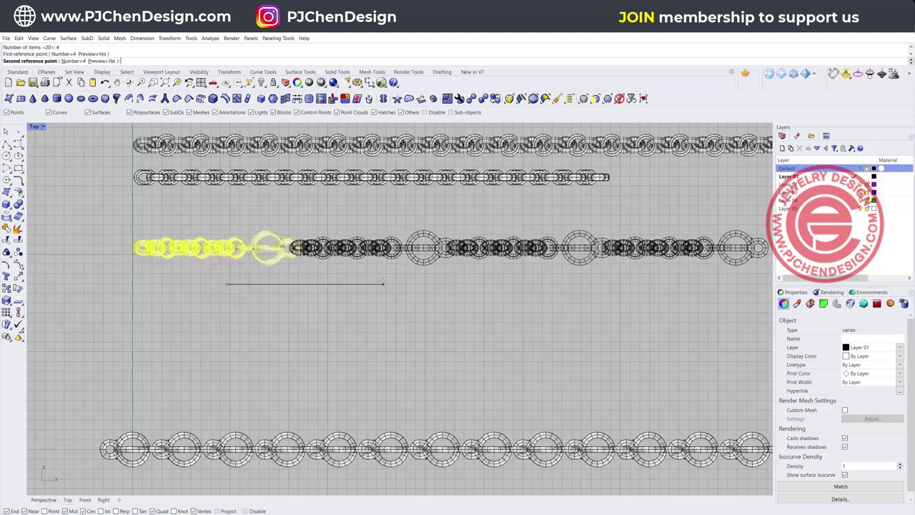
pyautogui.click(383, 283)
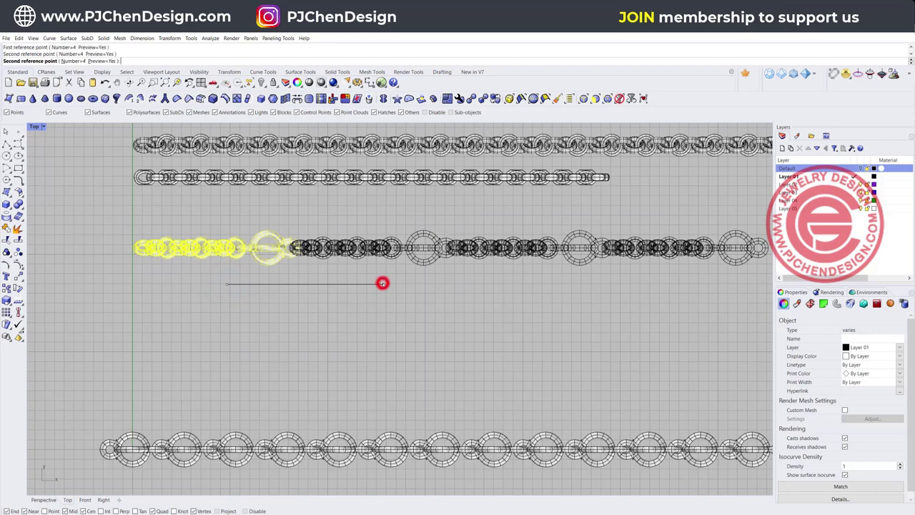
pyautogui.click(347, 298)
pyautogui.scroll(-3, 501, 281)
pyautogui.moveTo(501, 280); pyautogui.dragTo(394, 289, button='right')
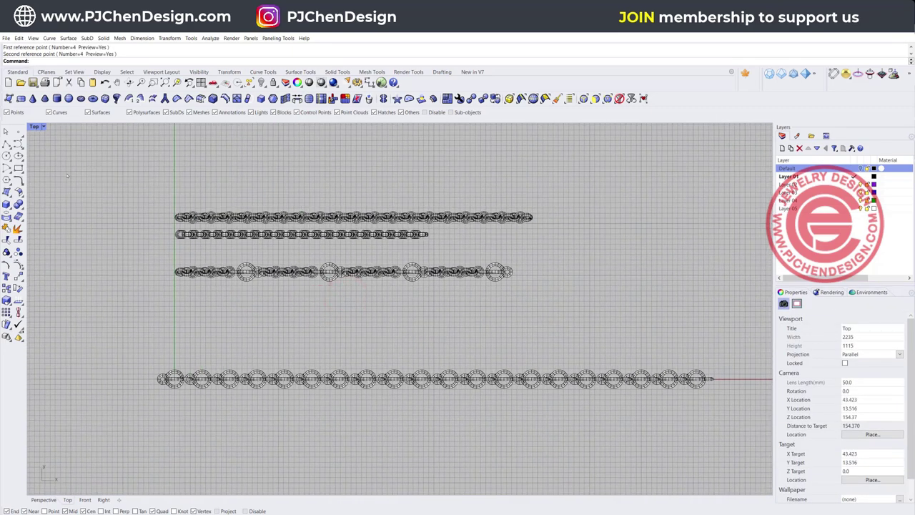
# Copy one crossed-circle link with its curves to the space below the combination chain in the Top view and delete the copy's SubD
pyautogui.doubleClick(35, 127)
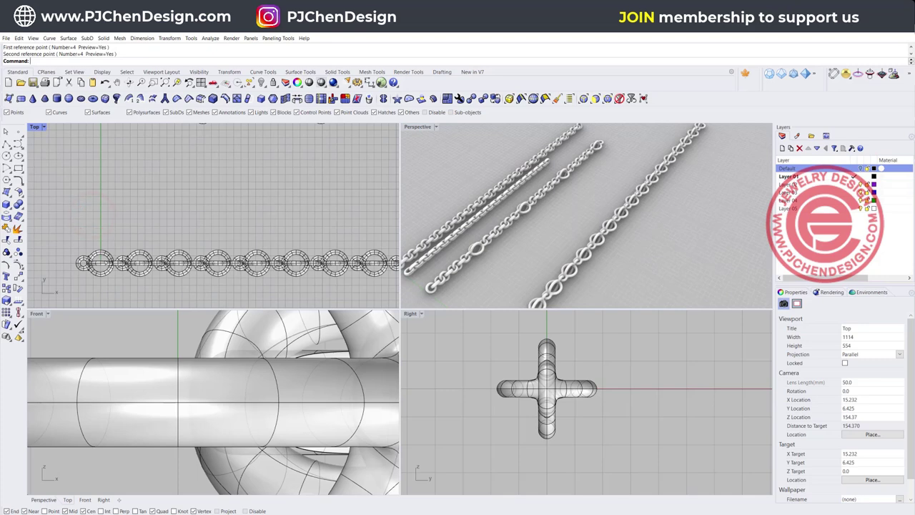
pyautogui.scroll(-10, 95, 254)
pyautogui.scroll(6, 90, 251)
pyautogui.moveTo(70, 245); pyautogui.dragTo(133, 183)
pyautogui.scroll(10, 117, 196)
pyautogui.click(169, 210)
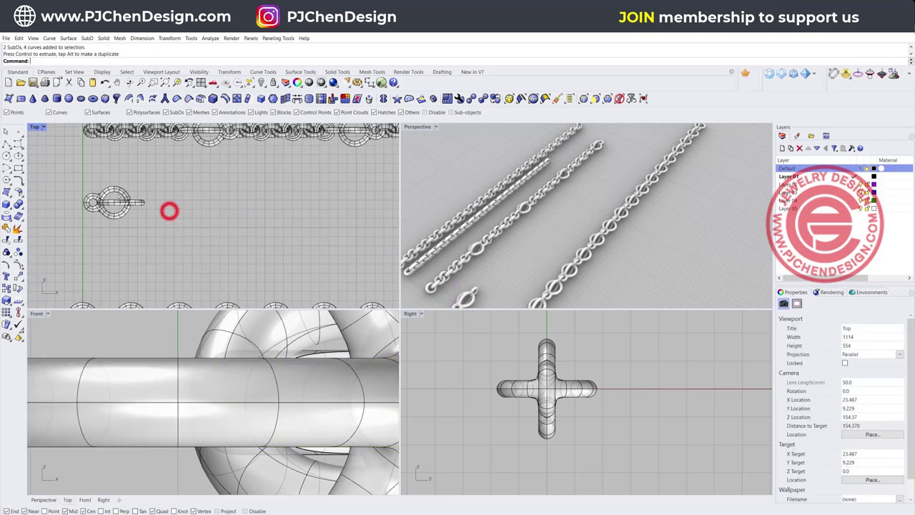
pyautogui.click(116, 193)
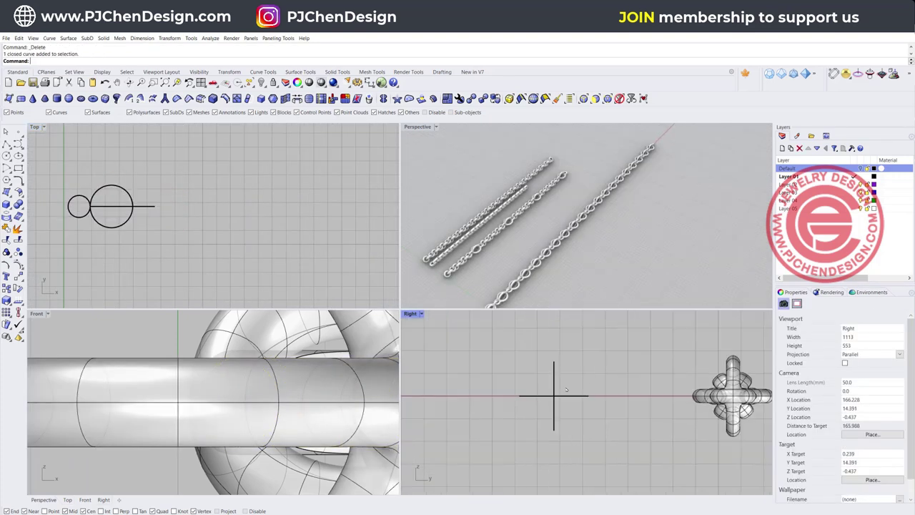
# Copy the two large crossed circles in place and rotate the copies 45 degrees about their common centre in the Right view
pyautogui.scroll(2, 565, 383)
pyautogui.click(547, 376)
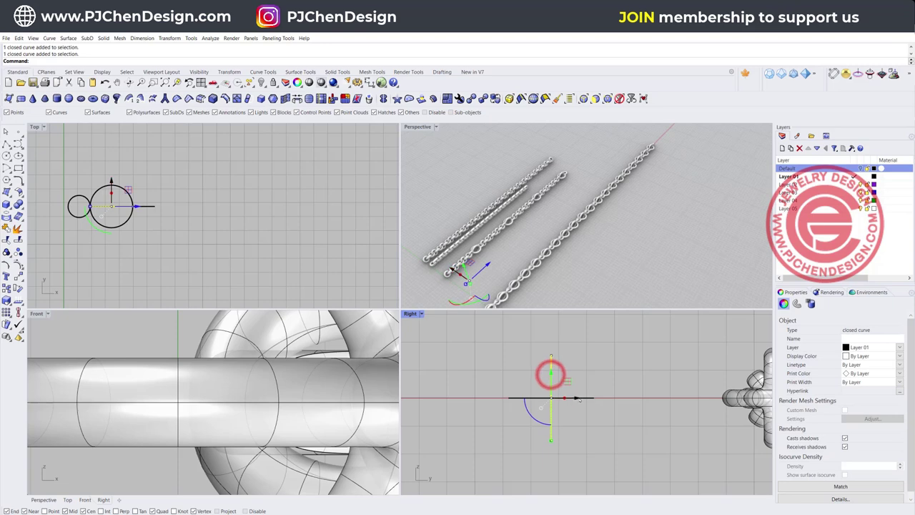
pyautogui.moveTo(587, 397); pyautogui.dragTo(587, 398)
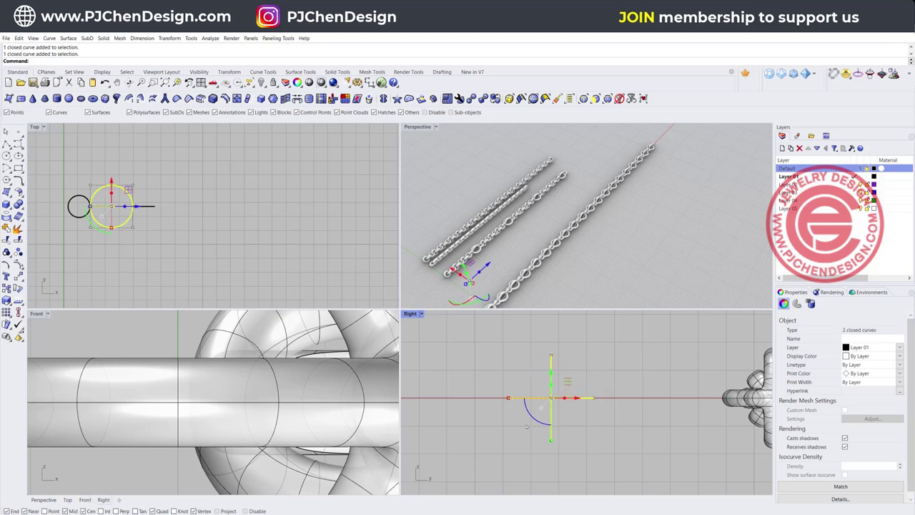
pyautogui.hotkey('ctrl', 'v')
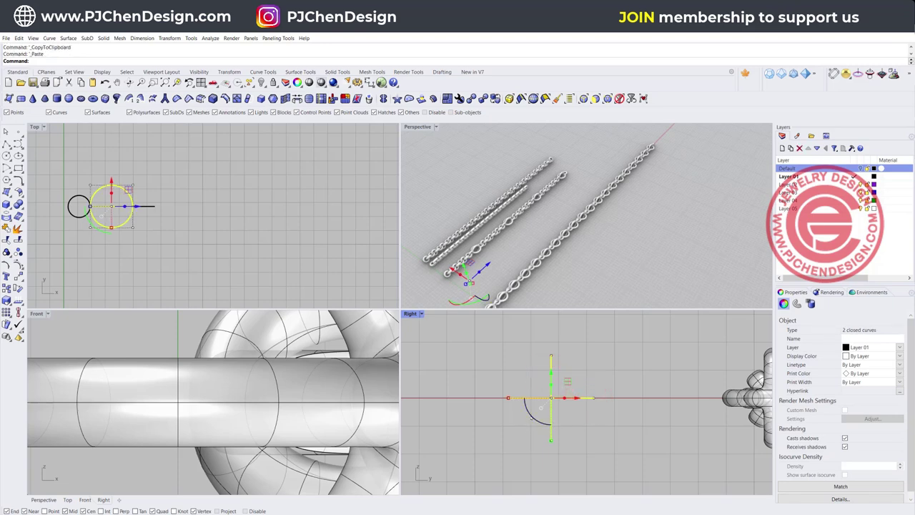
pyautogui.click(531, 417)
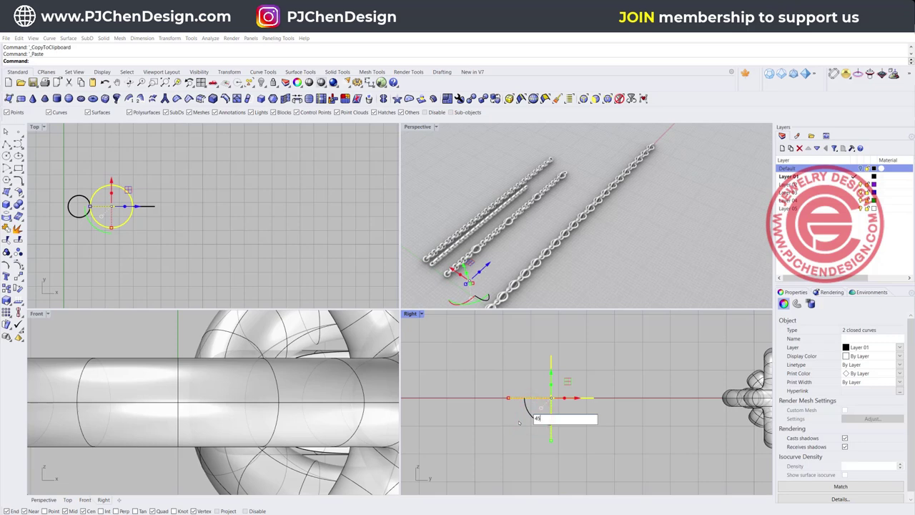
pyautogui.write('45')
pyautogui.press('Return')
pyautogui.click(488, 372)
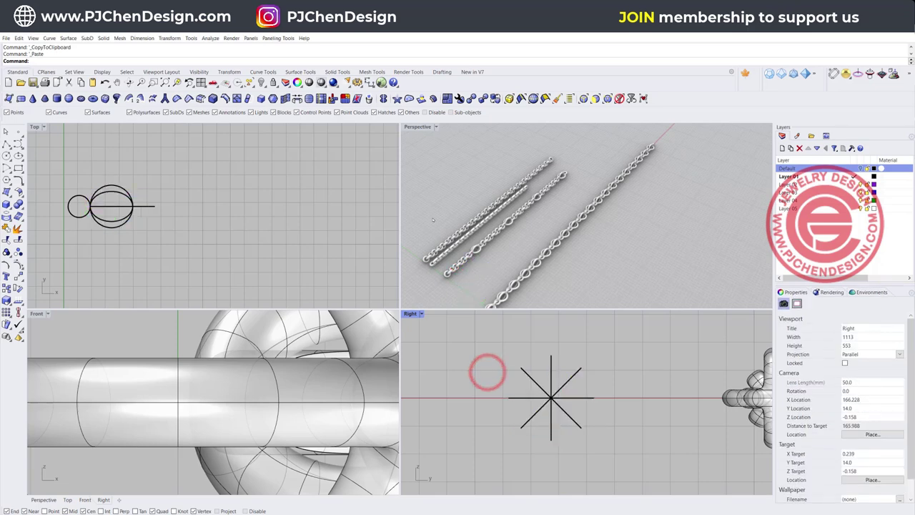
# Delete the two small end circles and create a SubD MultiPipe of radius 0.3 from the four large circles
pyautogui.moveTo(178, 200); pyautogui.dragTo(232, 180, button='right')
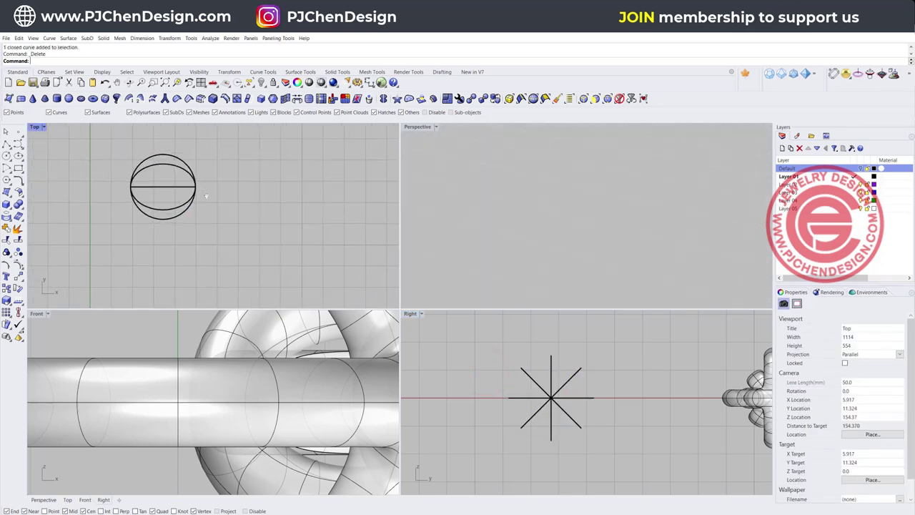
pyautogui.moveTo(192, 195); pyautogui.dragTo(203, 214, button='right')
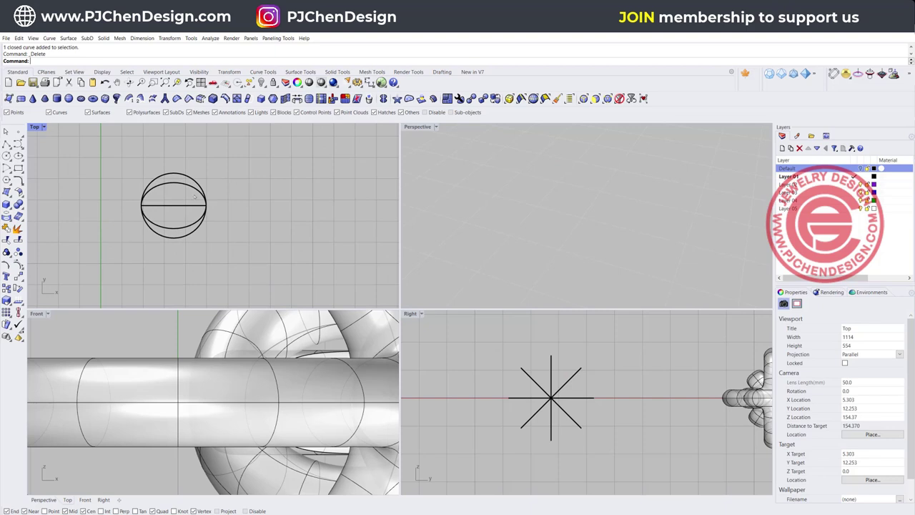
pyautogui.moveTo(146, 185); pyautogui.dragTo(208, 240)
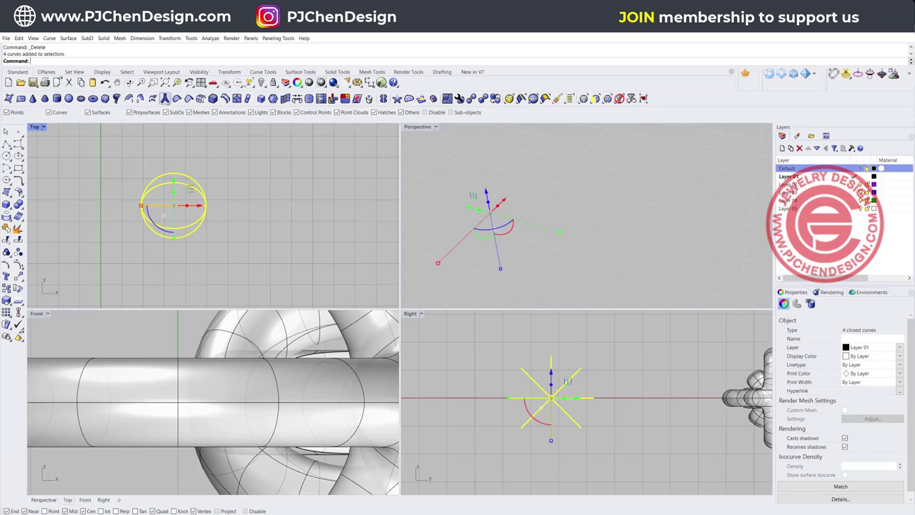
pyautogui.click(164, 99)
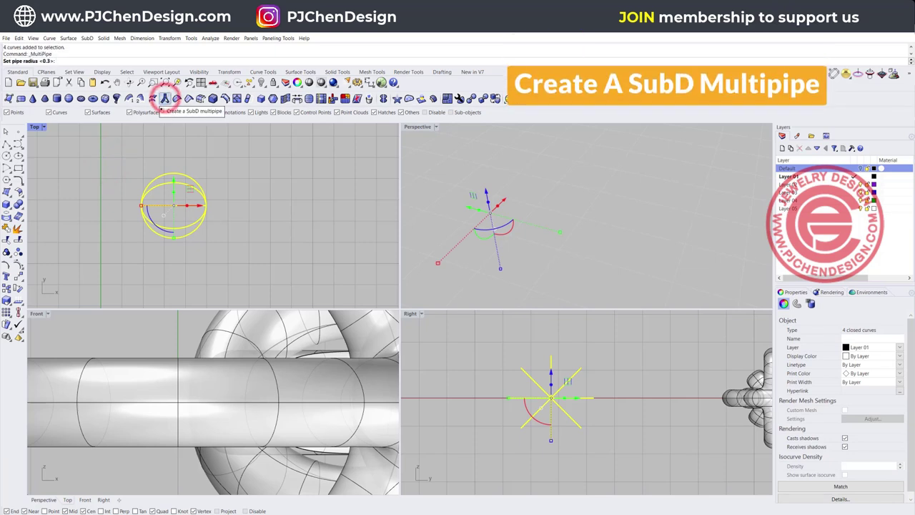
pyautogui.rightClick(256, 198)
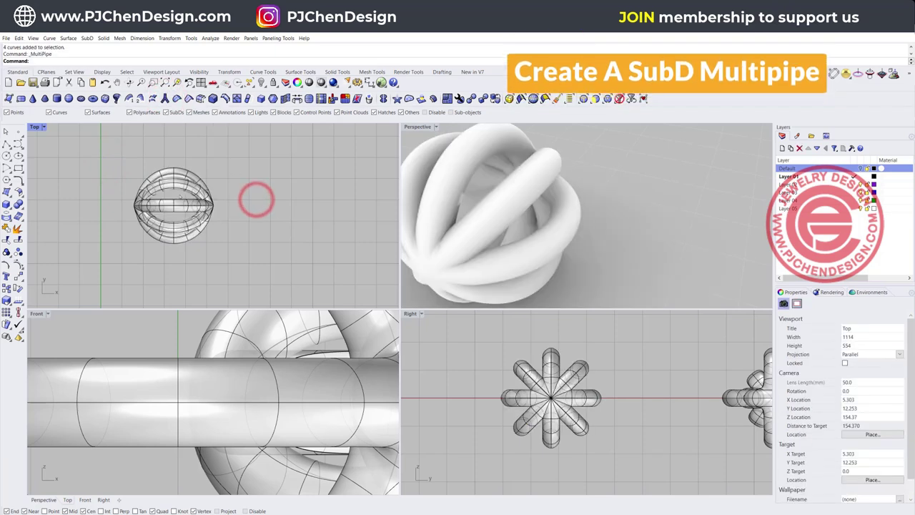
# Draw a small flat torus at the +X end of the ball-shaped SubD link in the Top view and shift it slightly outward
pyautogui.click(7, 204)
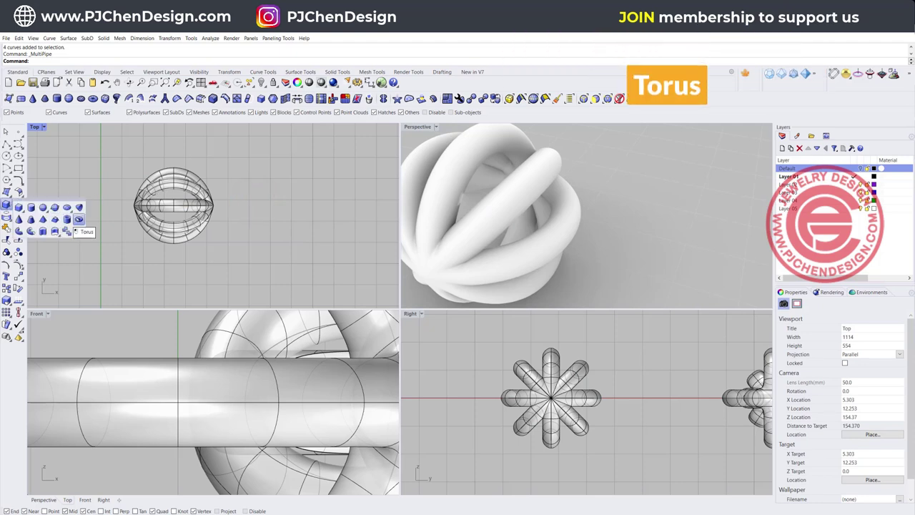
pyautogui.click(79, 218)
pyautogui.click(217, 206)
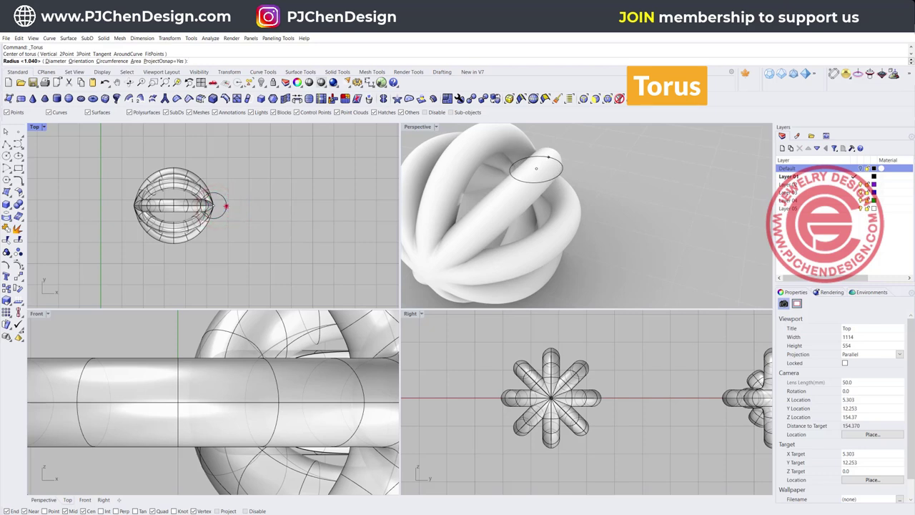
pyautogui.click(226, 206)
pyautogui.click(231, 207)
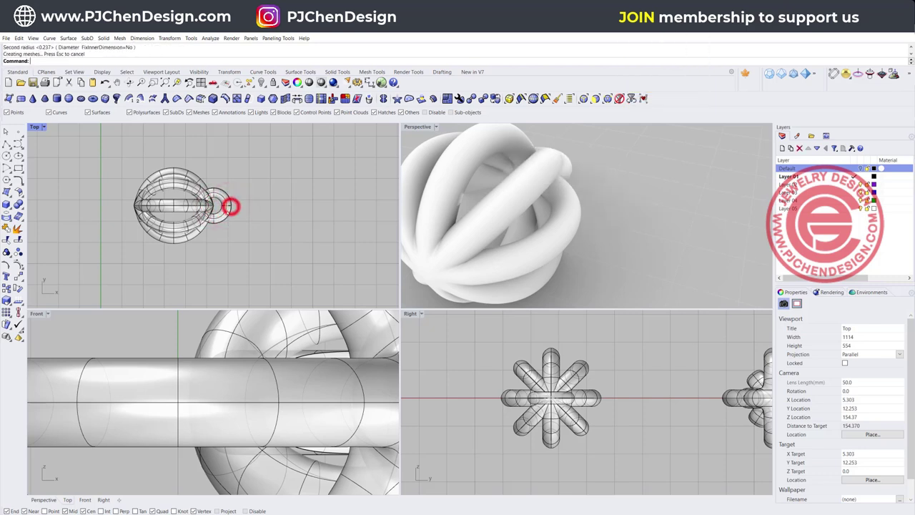
pyautogui.click(226, 210)
pyautogui.moveTo(238, 205)
pyautogui.mouseDown()
pyautogui.moveTo(252, 207)
pyautogui.moveTo(246, 212)
pyautogui.mouseUp()
pyautogui.click(241, 238)
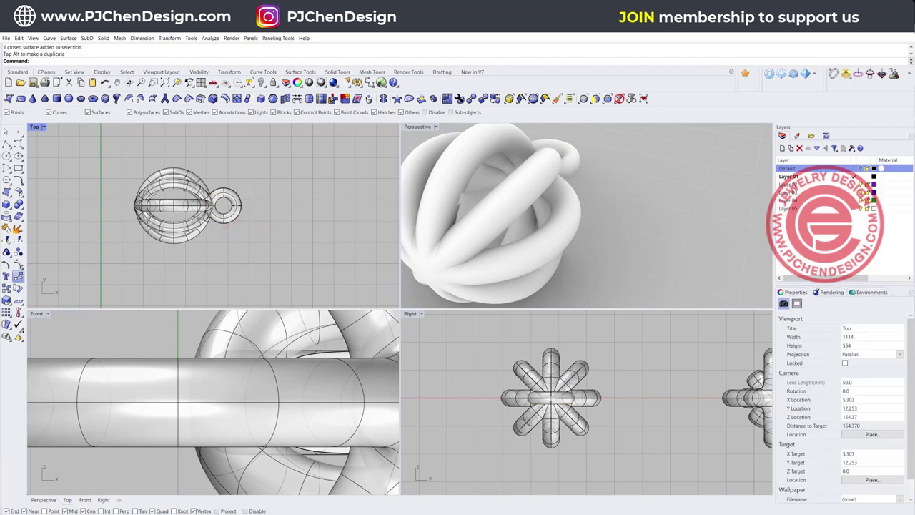
# Mirror the torus about a Y-direction plane through the ball link's centre to place a copy at the opposite end
pyautogui.click(21, 287)
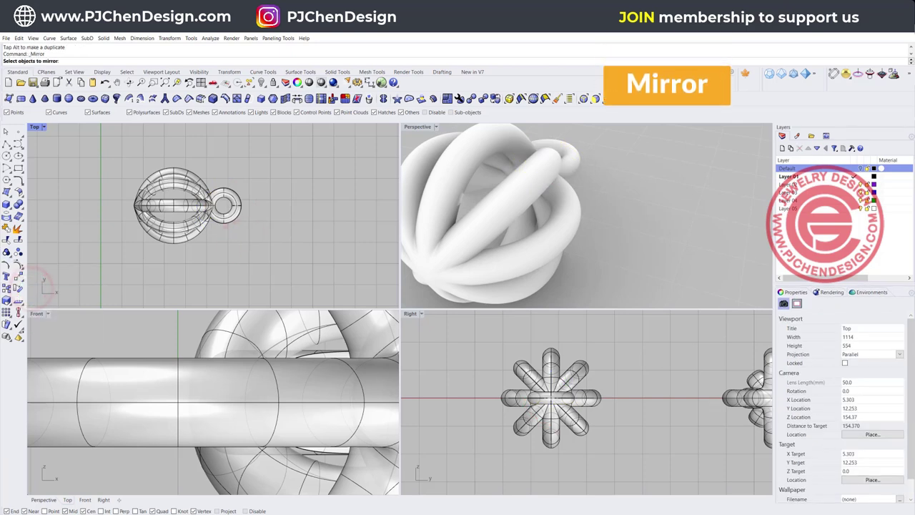
pyautogui.click(217, 185)
pyautogui.press('Return')
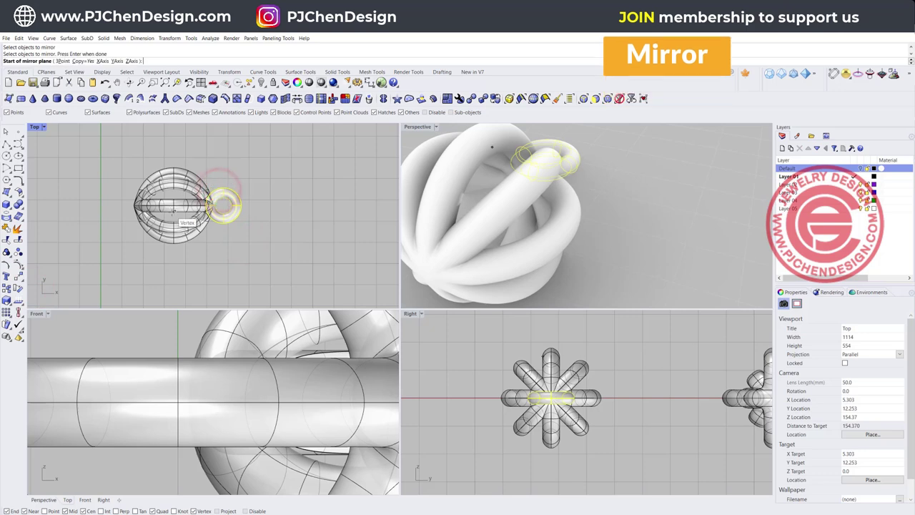
pyautogui.click(173, 205)
pyautogui.click(173, 147)
pyautogui.click(251, 229)
# Rotate the original torus at the ball link's +X end upright, perpendicular to the mirrored one
pyautogui.click(220, 215)
pyautogui.moveTo(535, 419)
pyautogui.mouseDown()
pyautogui.moveTo(560, 433)
pyautogui.moveTo(589, 428)
pyautogui.moveTo(532, 418)
pyautogui.mouseUp()
pyautogui.click(315, 270)
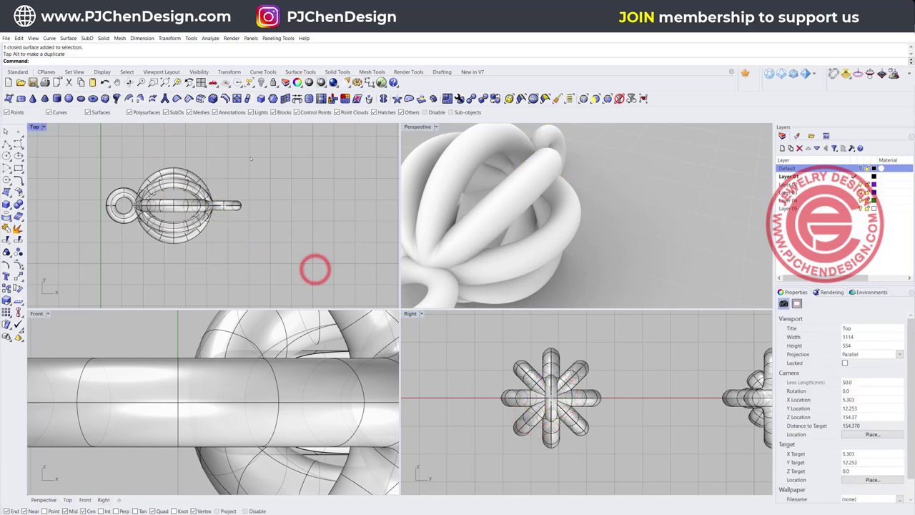
# Group the ball link with both end rings and array it linearly as 20 items along the X axis, with neighbouring rings interlocking
pyautogui.moveTo(249, 253); pyautogui.dragTo(108, 166)
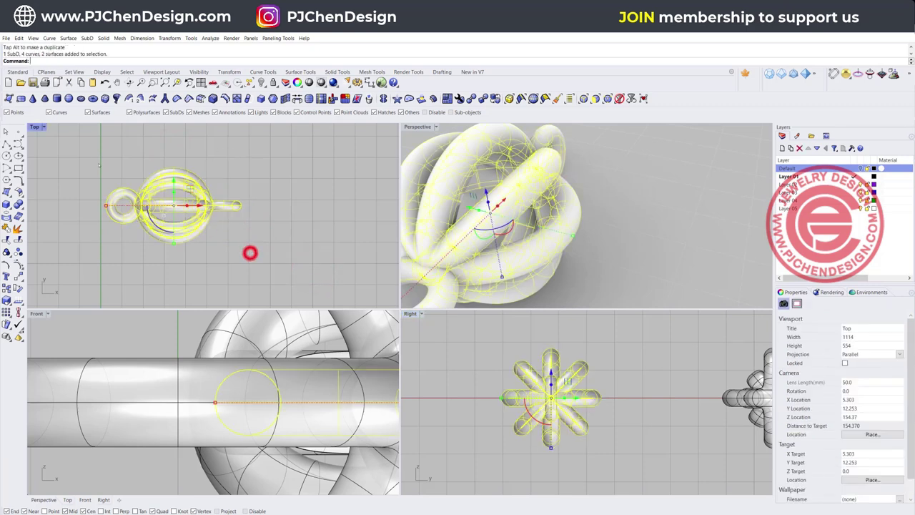
pyautogui.click(13, 250)
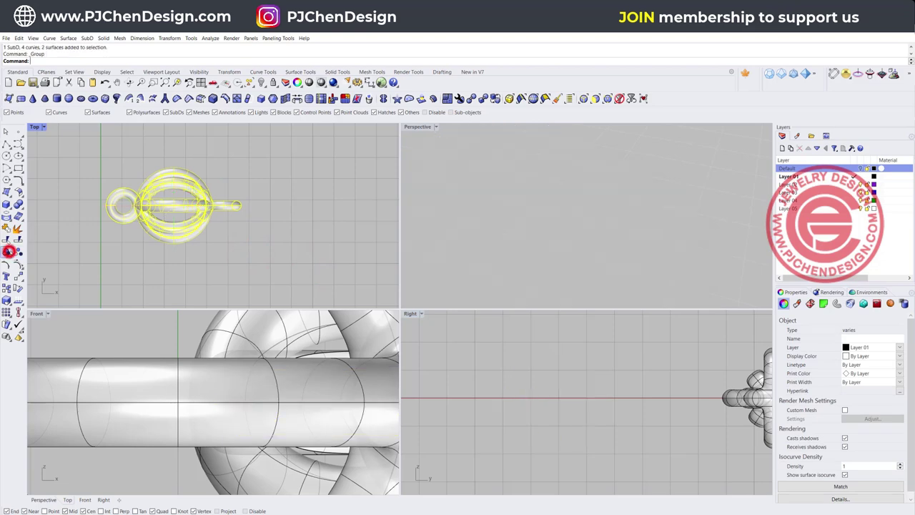
pyautogui.click(7, 301)
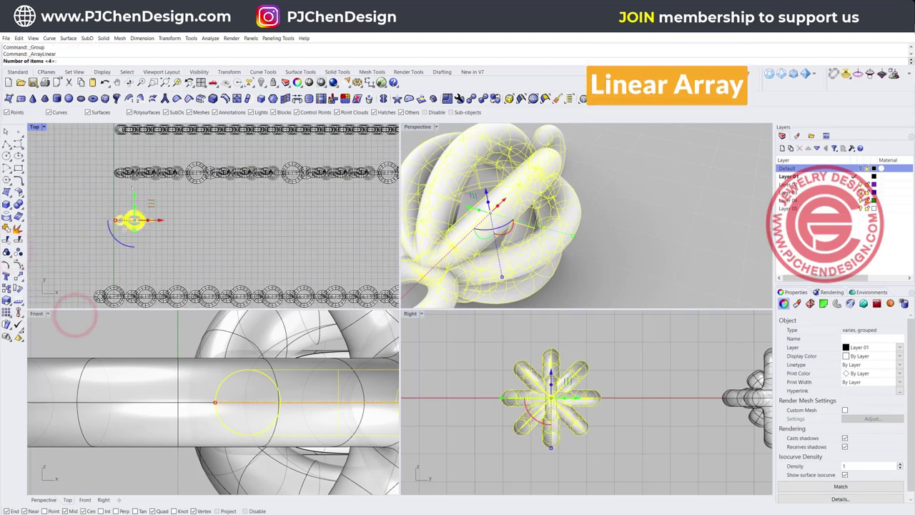
pyautogui.write('20')
pyautogui.press('Return')
pyautogui.scroll(2, 137, 242)
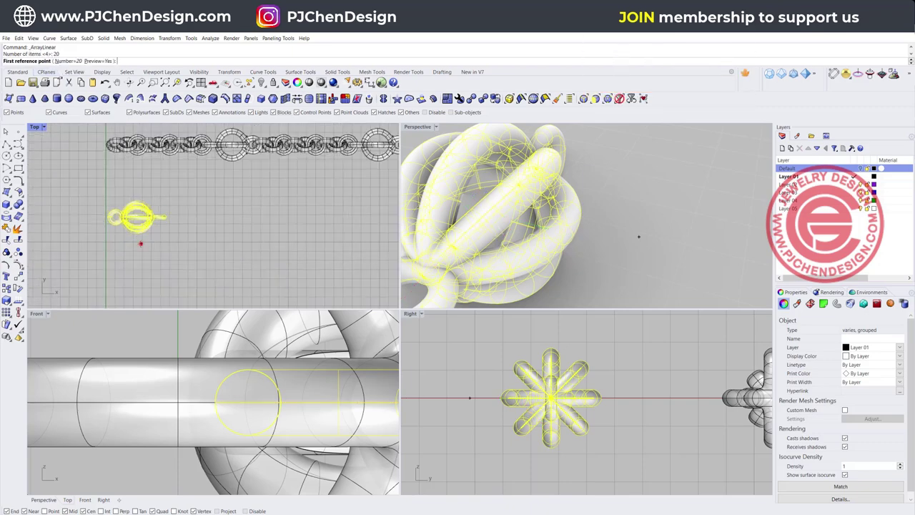
pyautogui.click(141, 243)
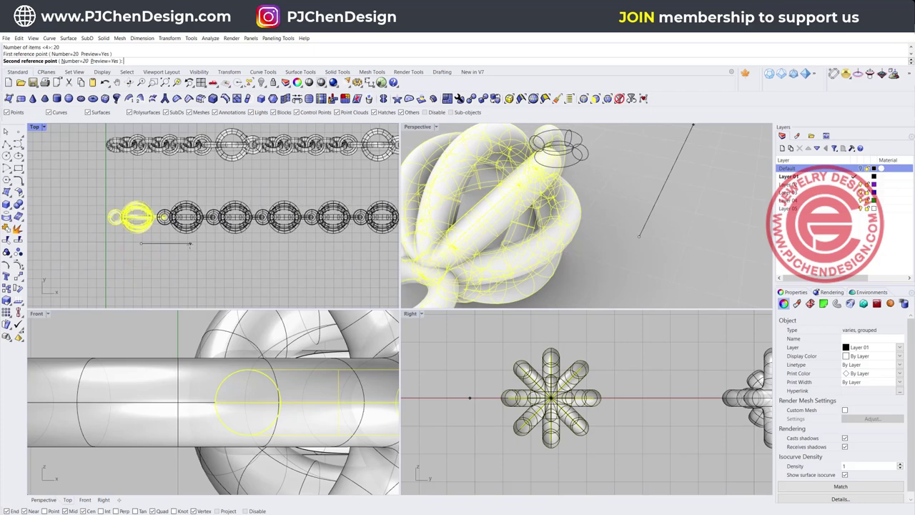
pyautogui.click(189, 244)
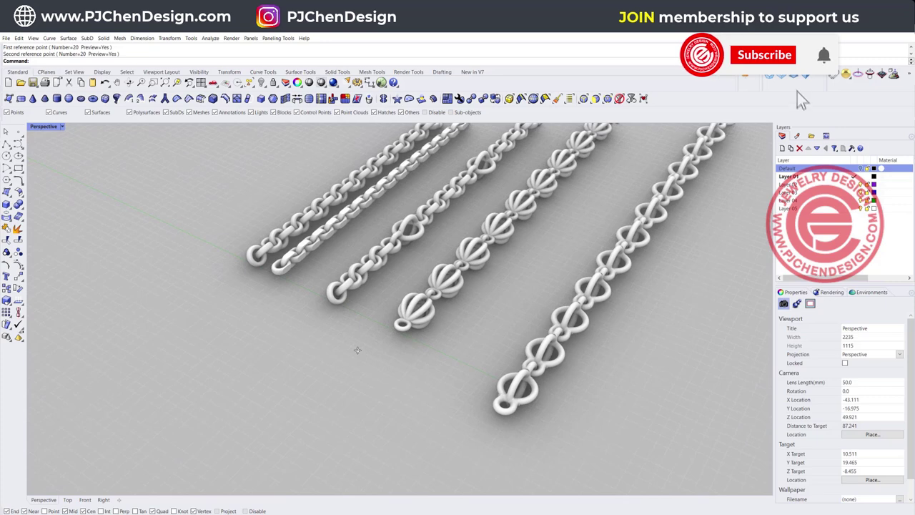
pyautogui.scroll(4, 382, 289)
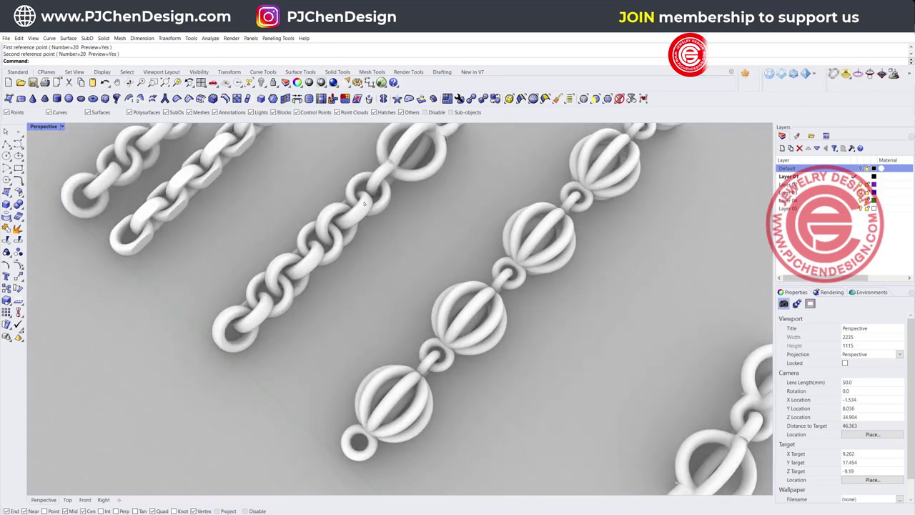
pyautogui.scroll(-5, 358, 282)
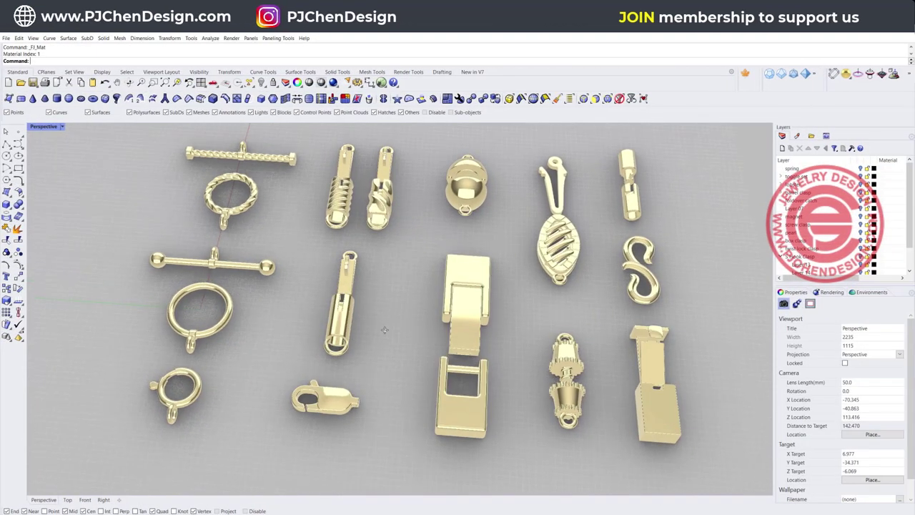
pyautogui.moveTo(384, 330); pyautogui.dragTo(421, 290, button='right')
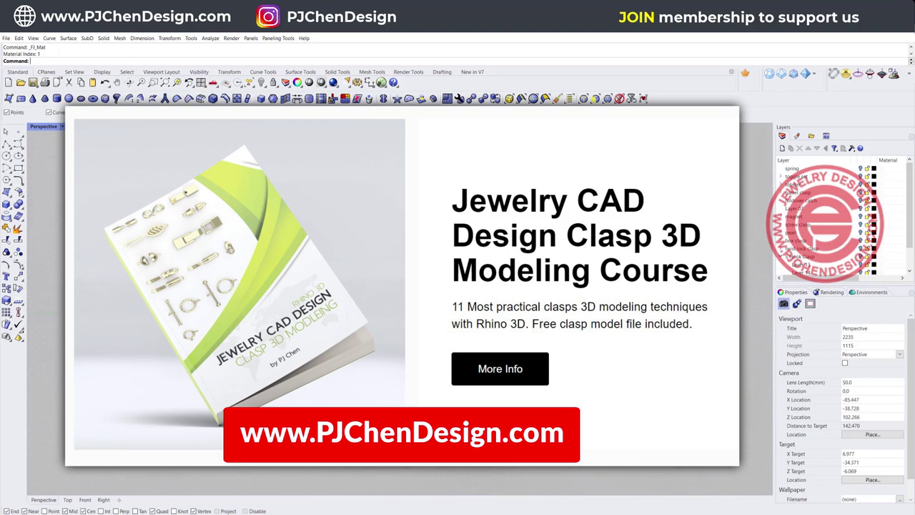
pyautogui.moveTo(336, 316); pyautogui.dragTo(383, 318, button='right')
pyautogui.scroll(-2, 382, 318)
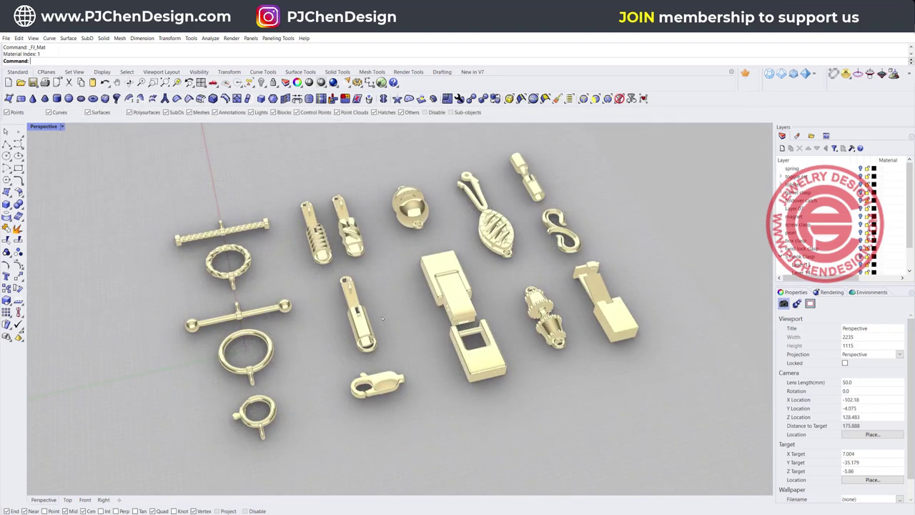